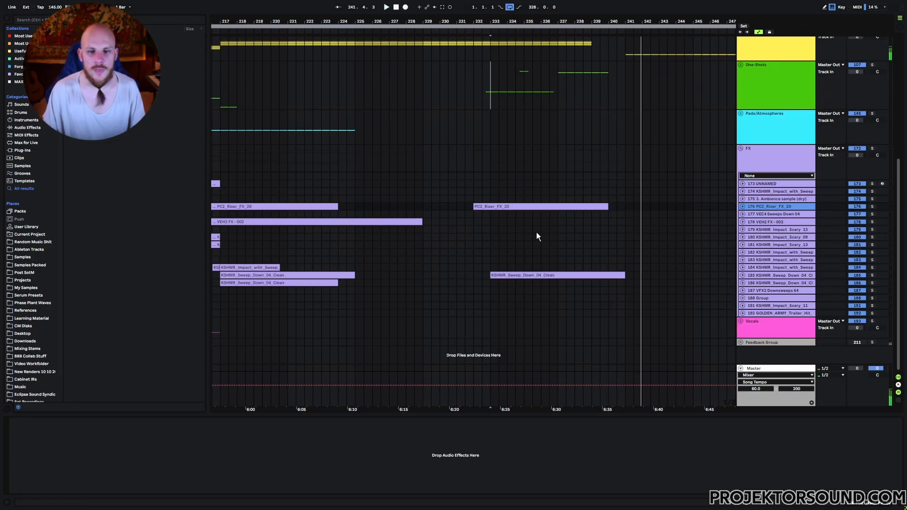
Step: Insert a new MIDI track below the PC2_Riser_FX_20 track and create an empty clip from bar 233 to bar 240
key(ctrl+shift+t)
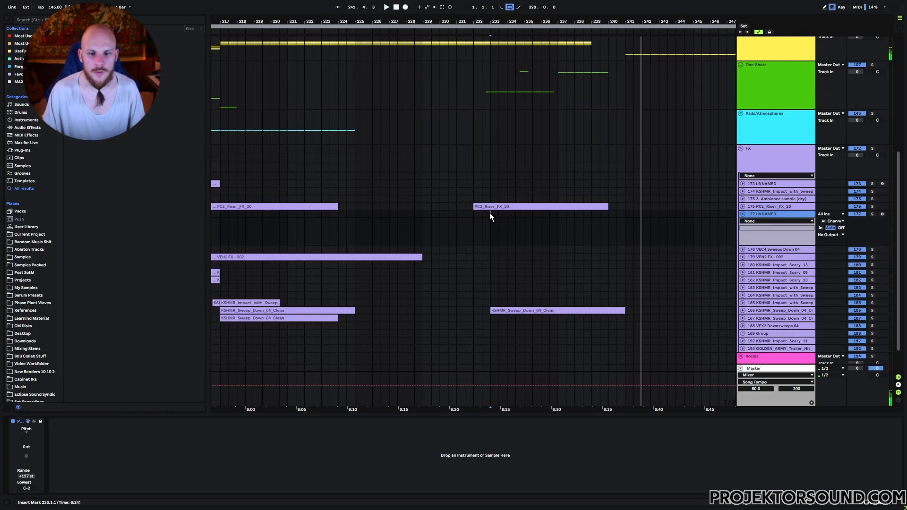
drag(489, 214, 581, 221)
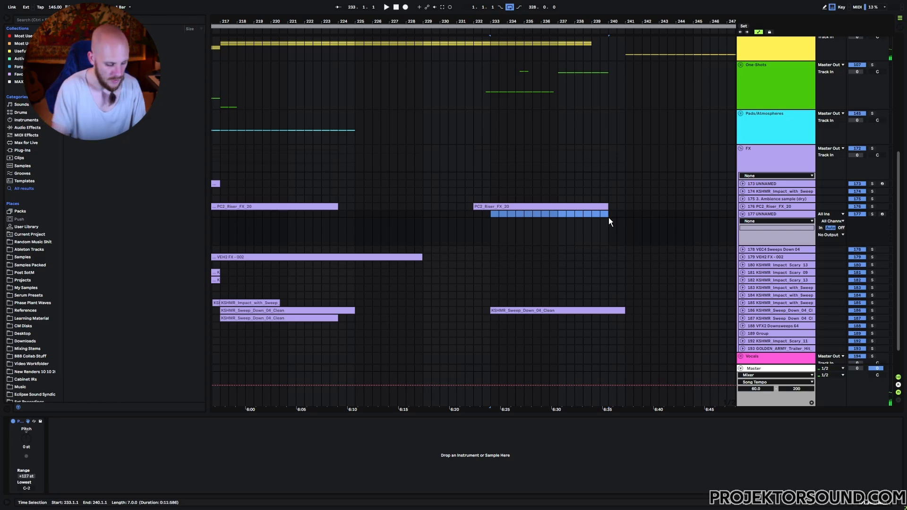
key(ctrl+shift+m)
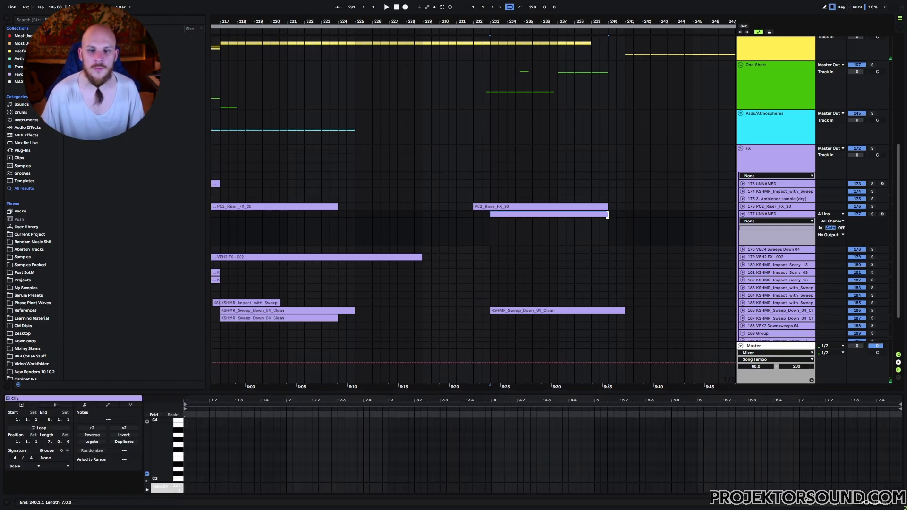
scroll(603, 211, up, 6)
scroll(603, 129, down, 5)
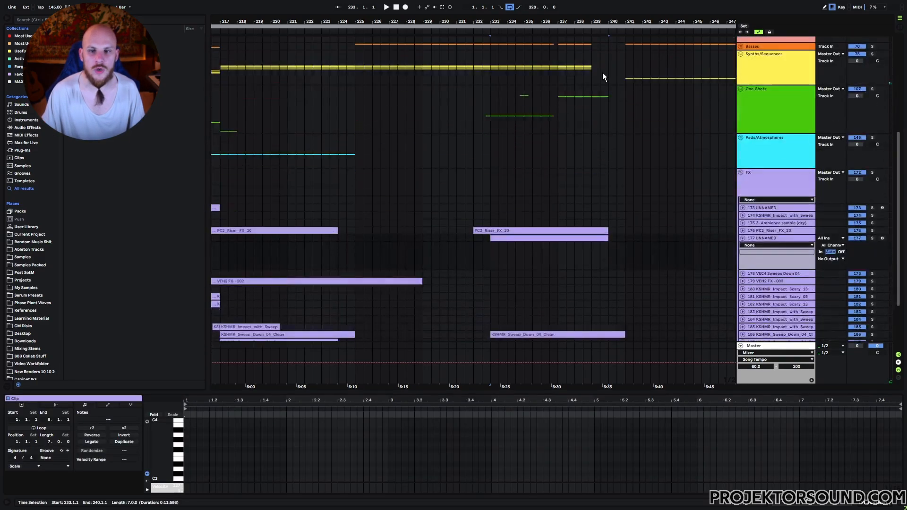
scroll(600, 67, up, 2)
scroll(597, 210, down, 4)
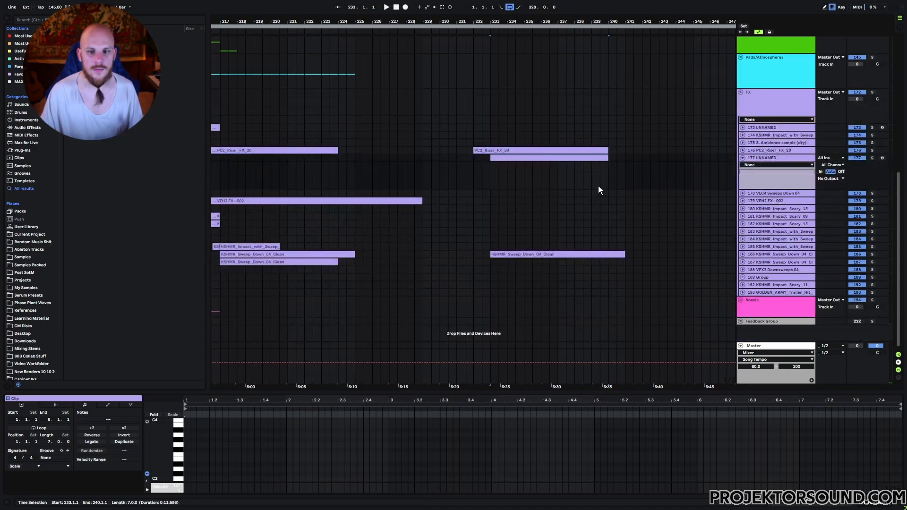
drag(575, 178, 604, 177)
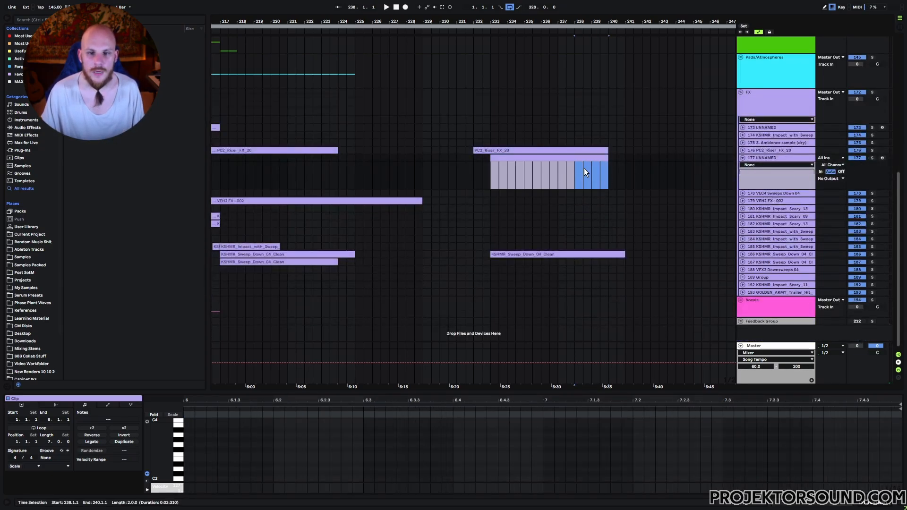
Step: Load Serum 2 on the new MIDI track and set its upward pitch-bend range to 24 semitones
right_click(553, 171)
mouse_move(604, 179)
click(680, 185)
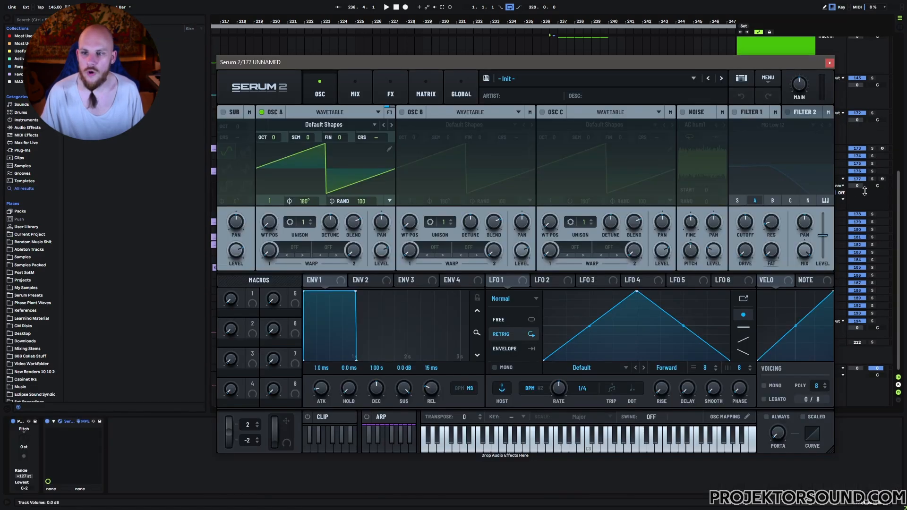
drag(247, 425, 260, 364)
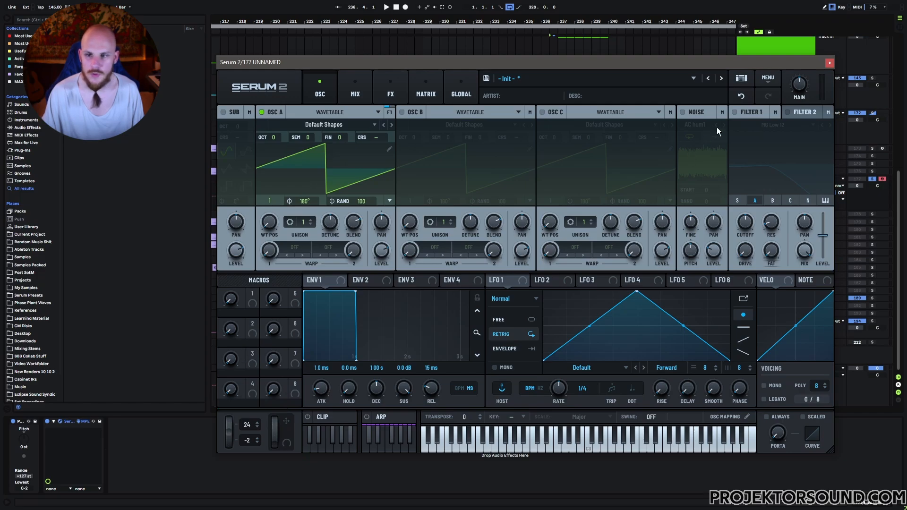
click(829, 63)
Step: Draw a rising Pitch Bend automation ramp from 0 at bar 233 to 24 at bar 240 on the Serum 2 track
click(491, 196)
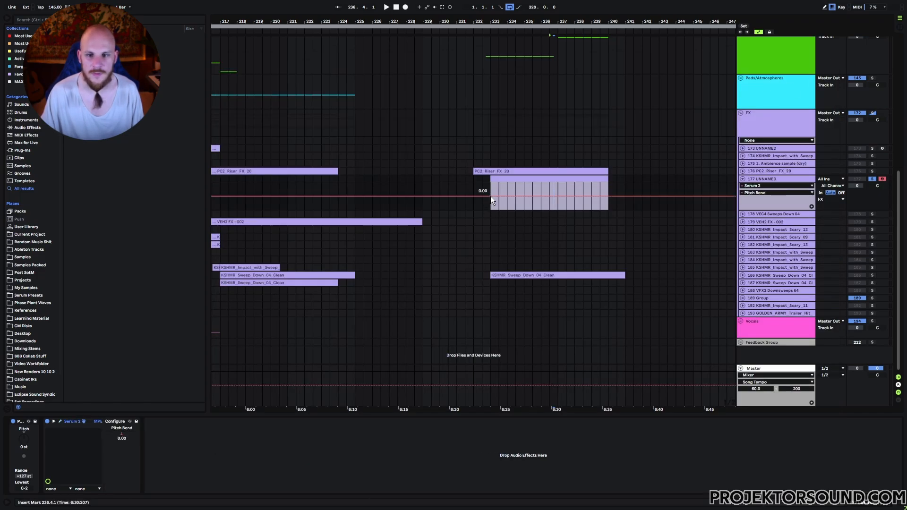
drag(609, 196, 609, 183)
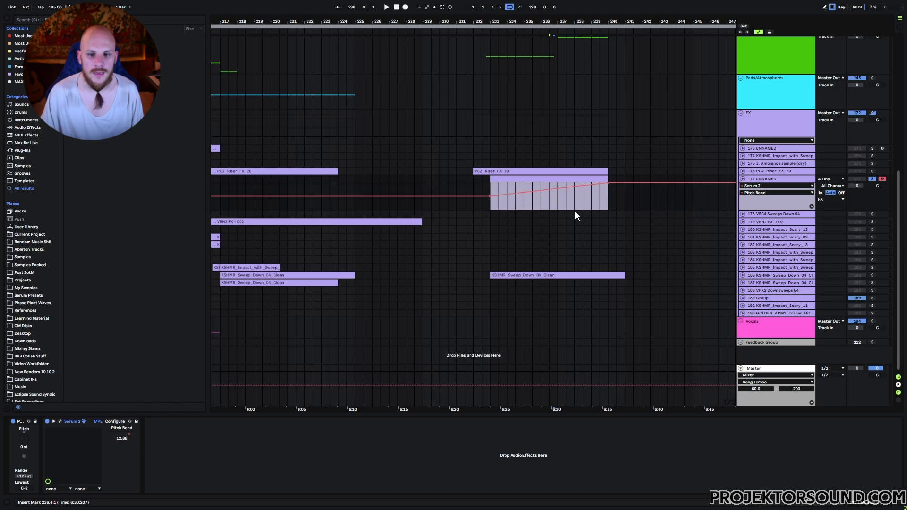
scroll(574, 215, up, 5)
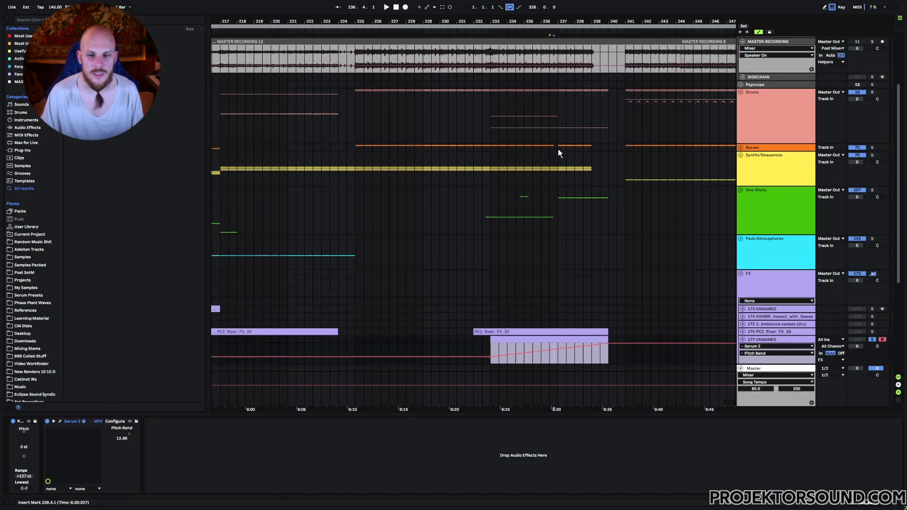
scroll(548, 299, down, 2)
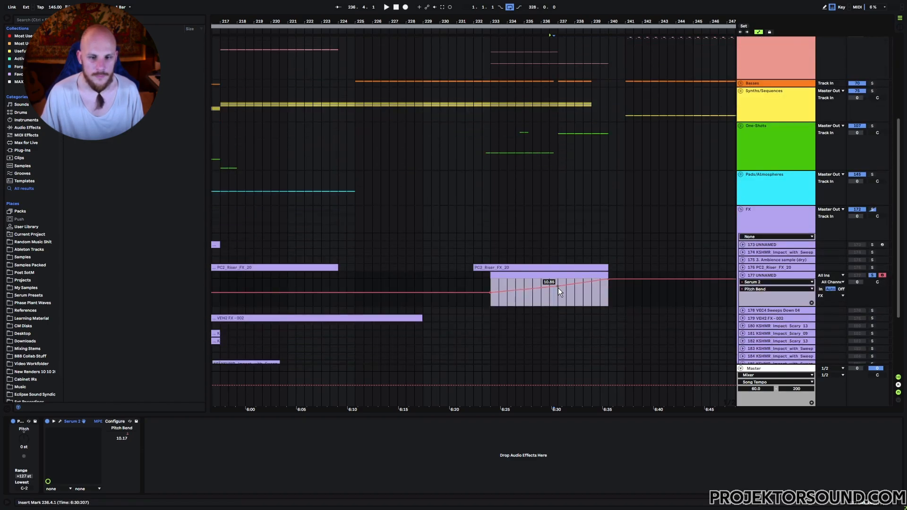
Step: Set Serum 2's downward pitch-bend range to -12 semitones
click(60, 422)
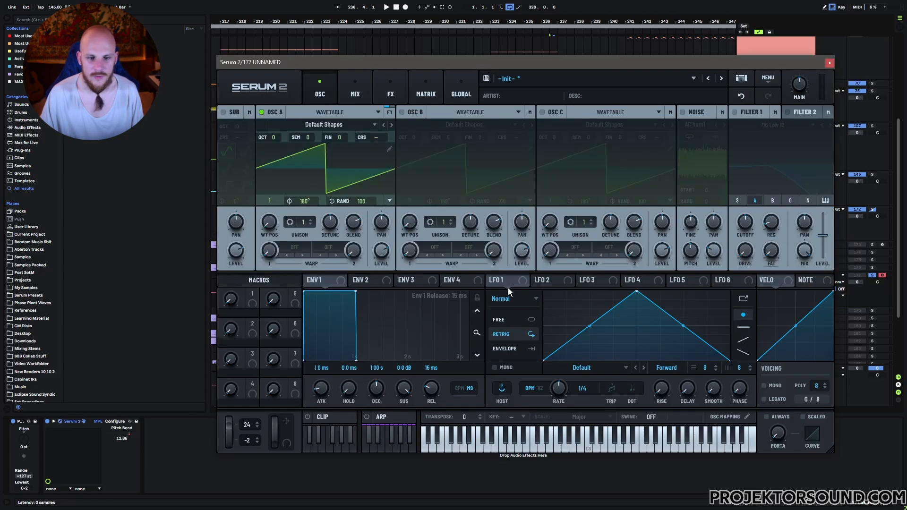
drag(244, 459, 244, 467)
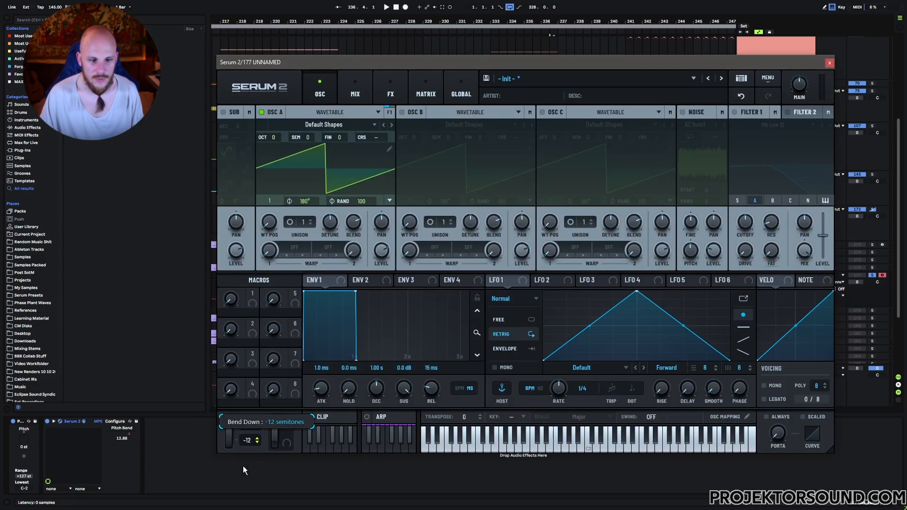
click(230, 438)
click(829, 63)
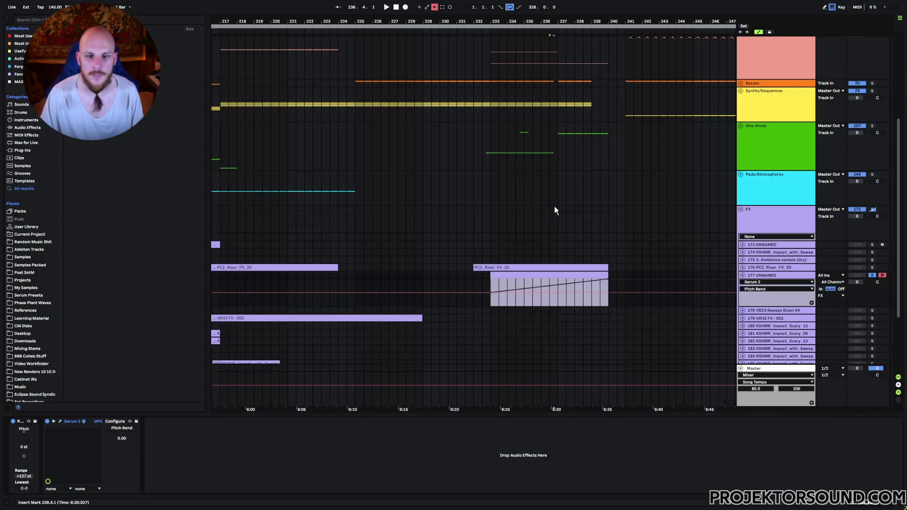
click(60, 422)
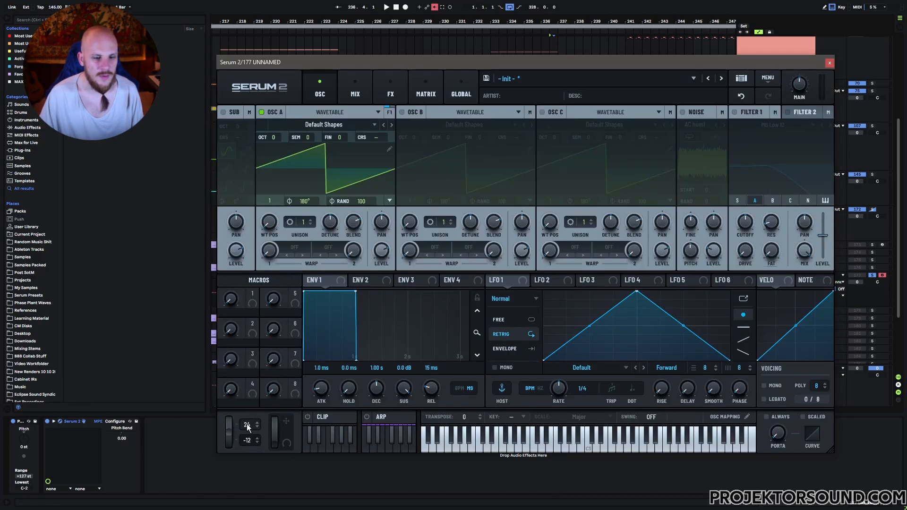
click(828, 62)
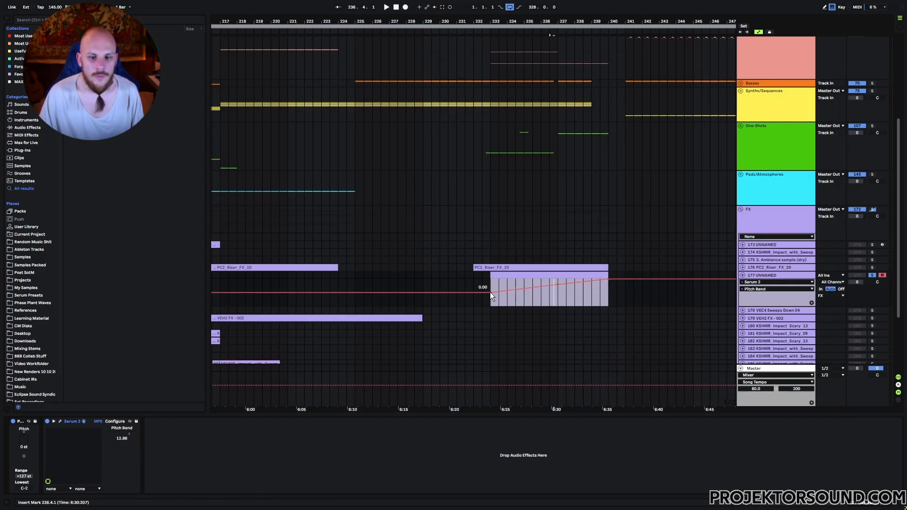
Step: Reshape the Pitch Bend ramp to start at -12 at bar 233, with breakpoints of 0 at bar 237 and 12 at bar 239
drag(490, 292, 490, 306)
drag(557, 290, 557, 287)
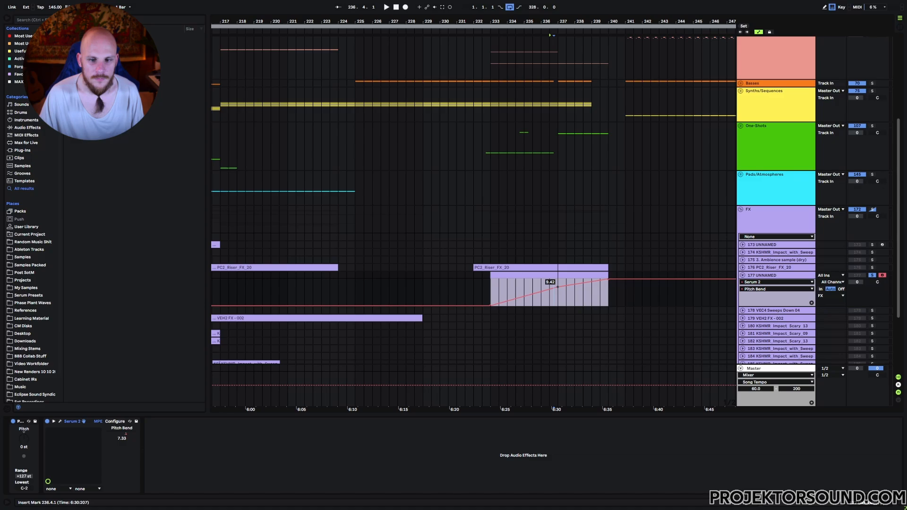
right_click(558, 287)
click(579, 299)
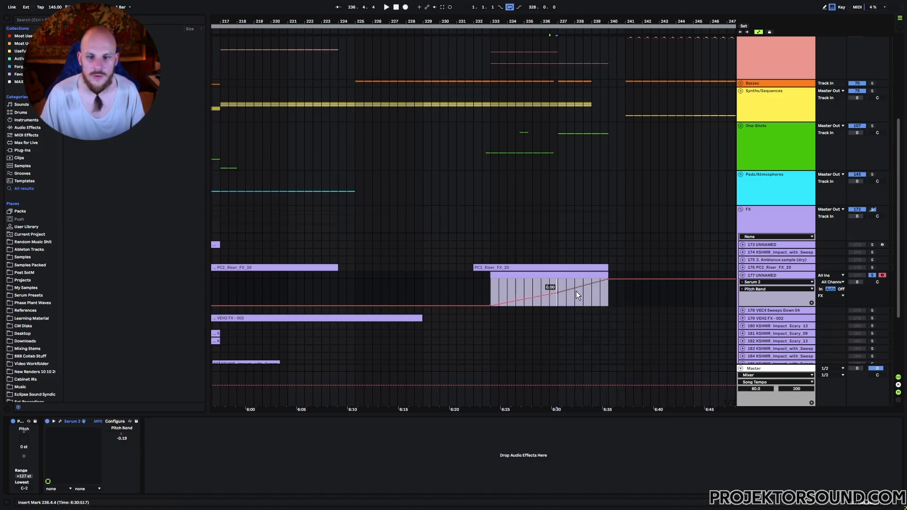
right_click(593, 285)
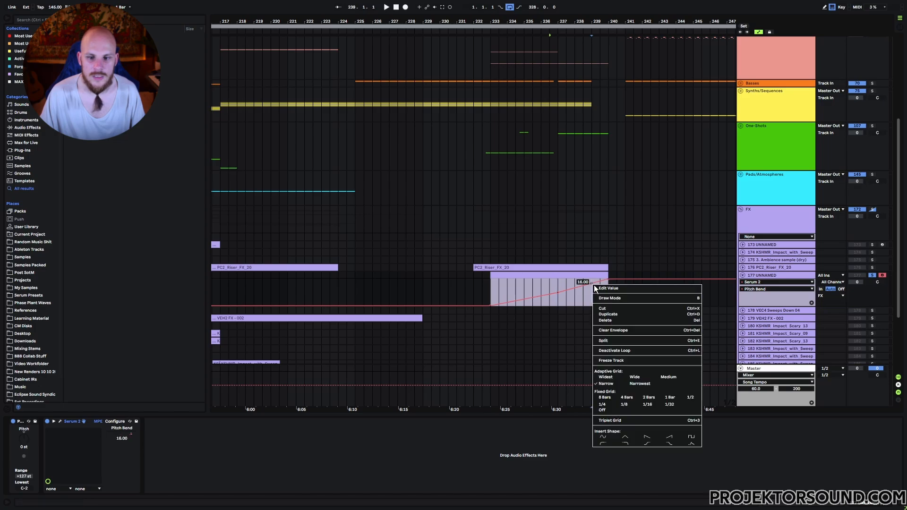
click(596, 288)
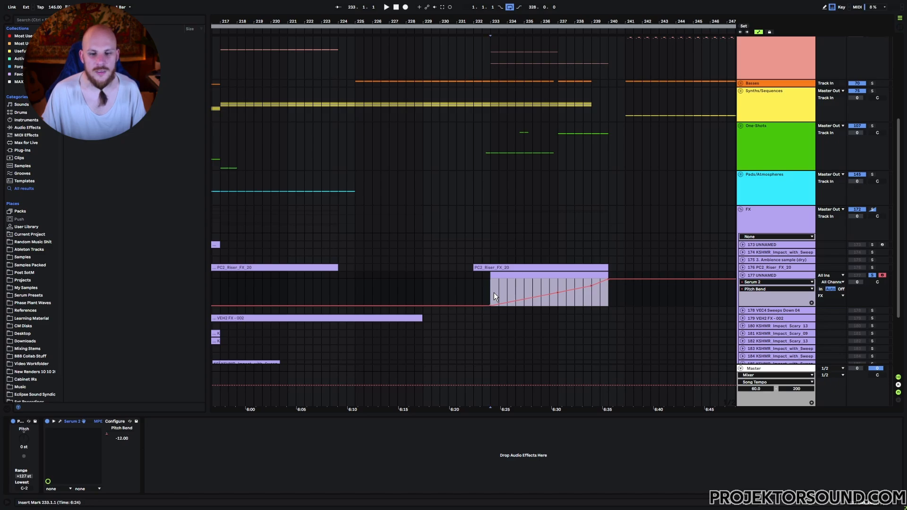
drag(488, 291, 610, 296)
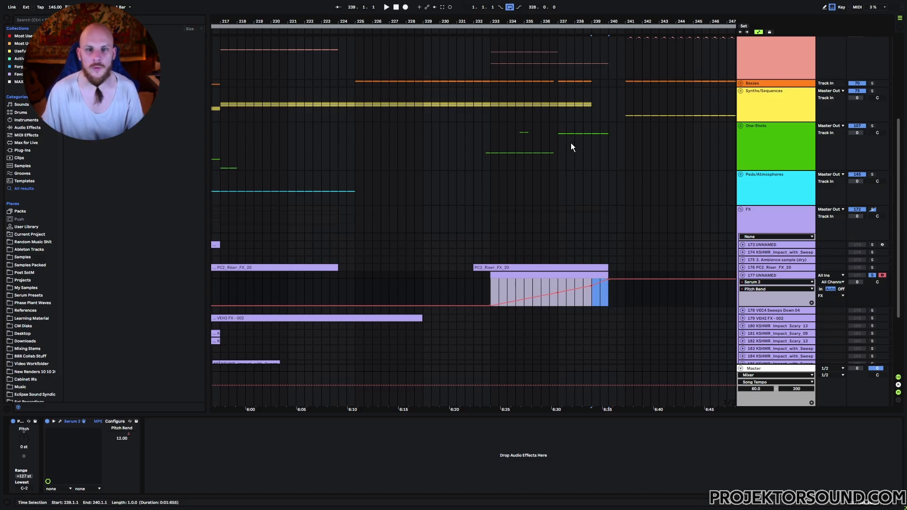
scroll(567, 141, up, 3)
drag(558, 111, 593, 116)
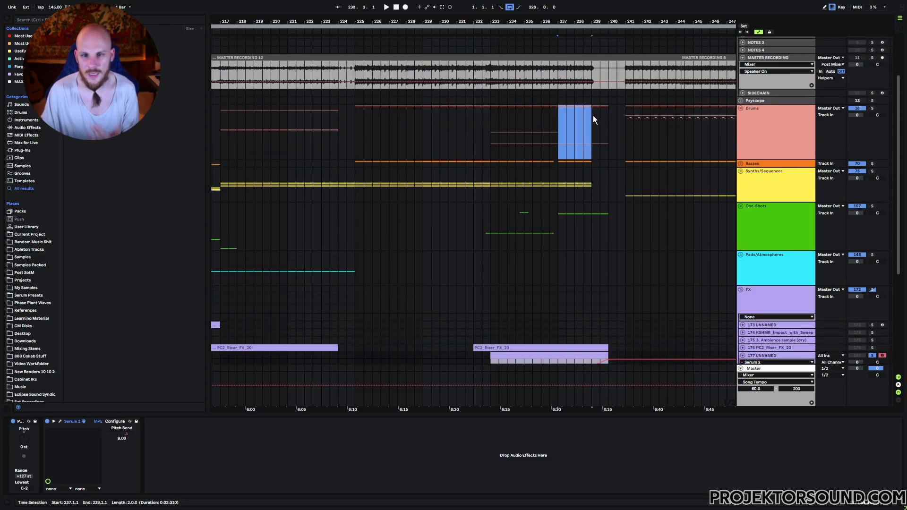
click(574, 142)
Step: Add a single D#1 note spanning all seven bars of the empty MIDI clip on the Serum 2 track
scroll(576, 188, down, 4)
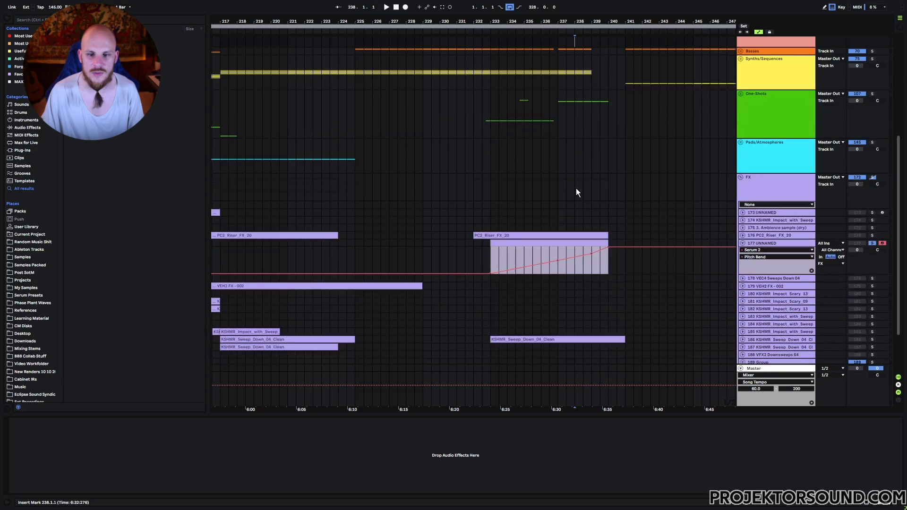
double_click(536, 243)
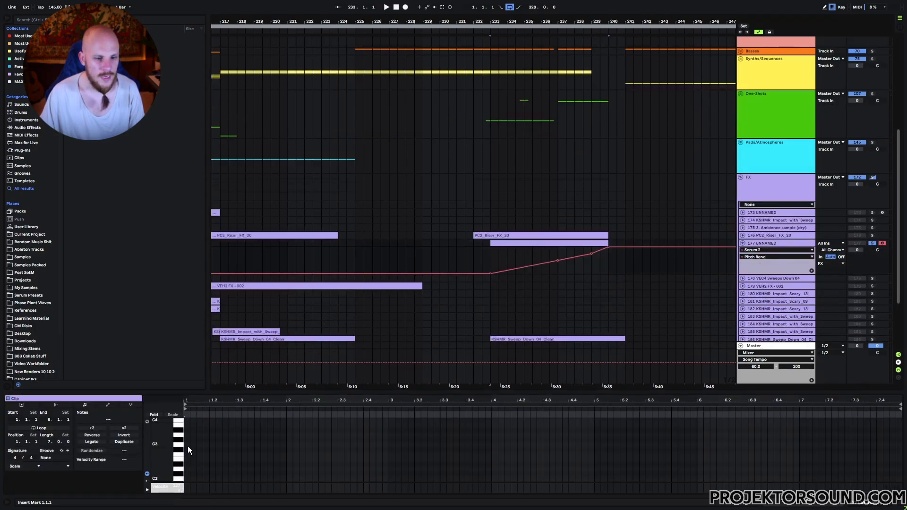
double_click(186, 463)
drag(189, 464, 898, 464)
key(shift+Down)
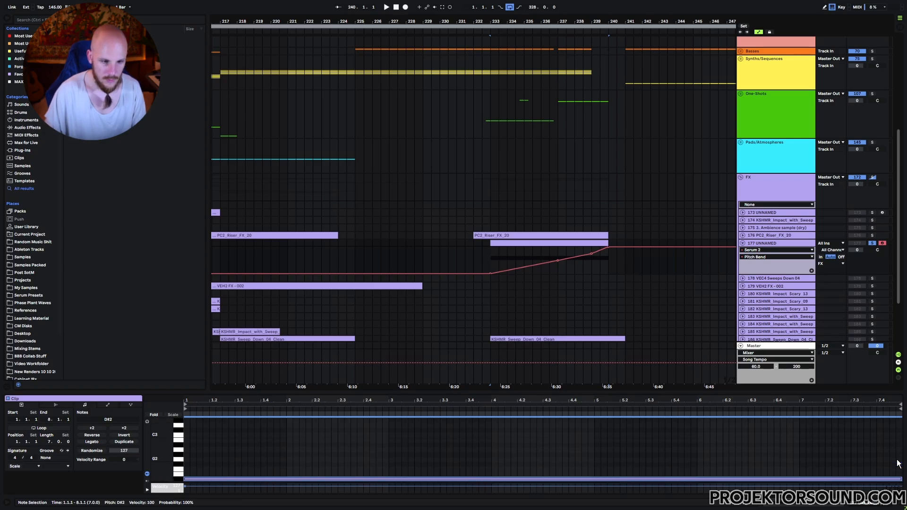
click(492, 490)
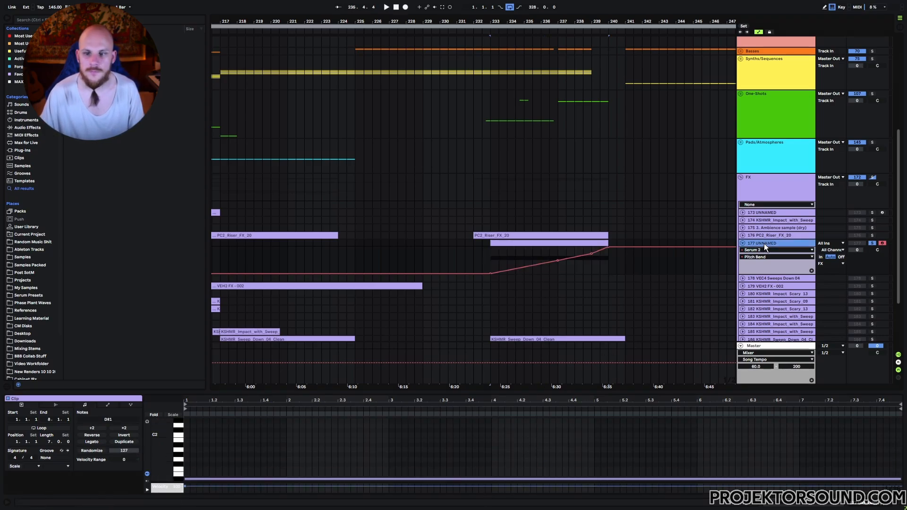
Step: Load the Power Phaser wavetable from the Morphing Tones folder into Serum 2's oscillator A
key(shift+Tab)
click(60, 421)
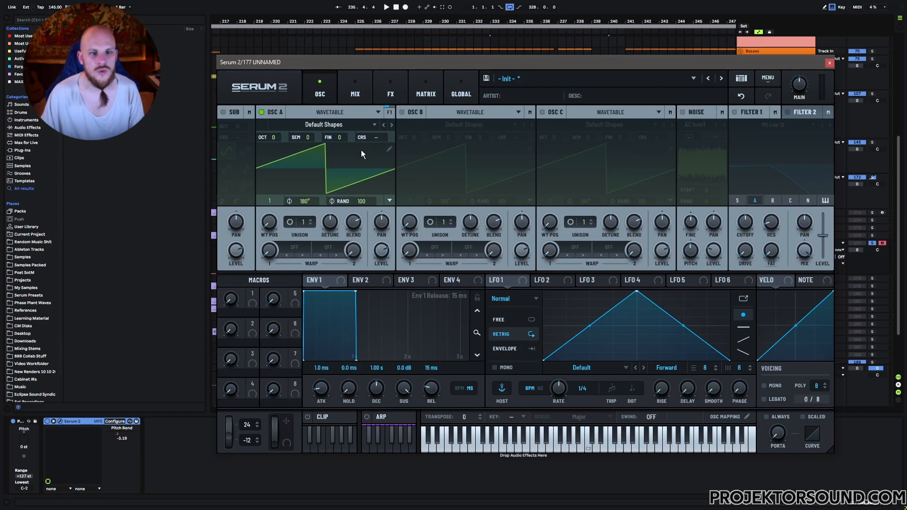
click(331, 124)
mouse_move(326, 355)
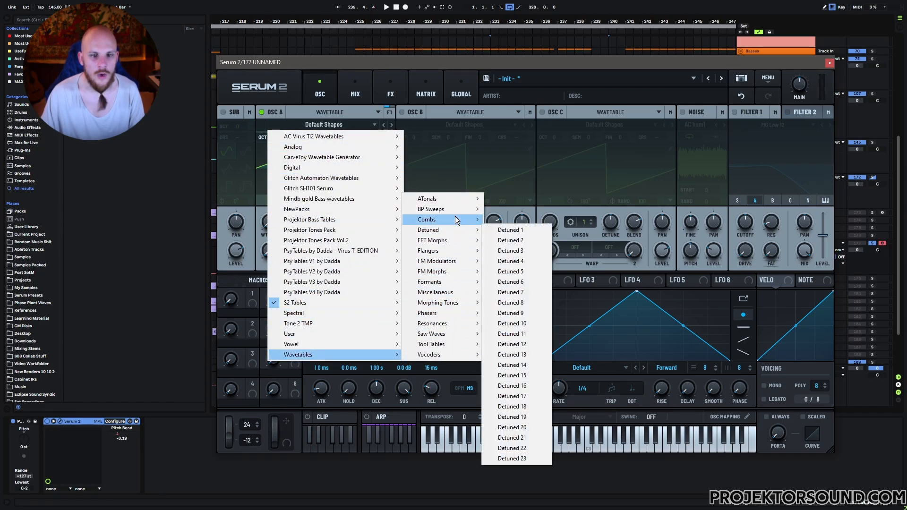
mouse_move(456, 200)
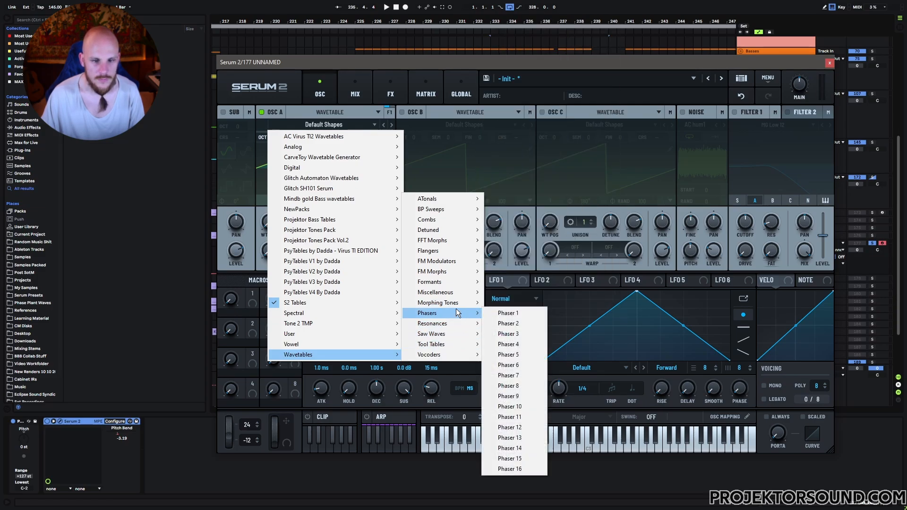
mouse_move(465, 304)
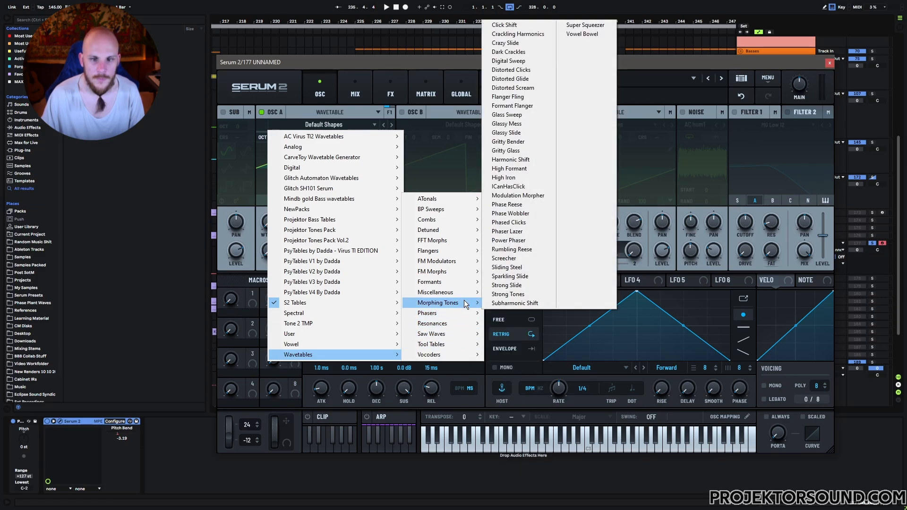
click(518, 241)
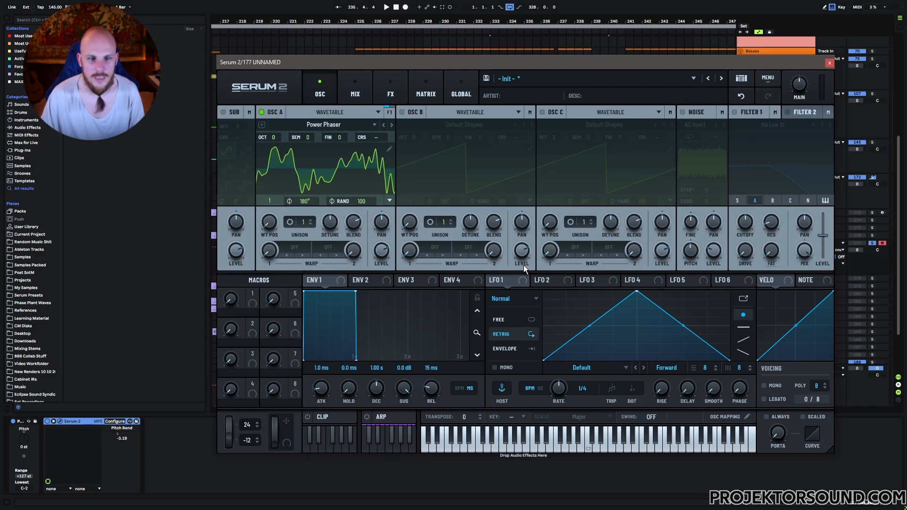
Step: Play back the riser and enable oscillator B with 9 unison voices and a detune of about 0.08
key(space)
mouse_move(277, 232)
mouse_down()
mouse_move(286, 178)
mouse_move(264, 232)
mouse_up()
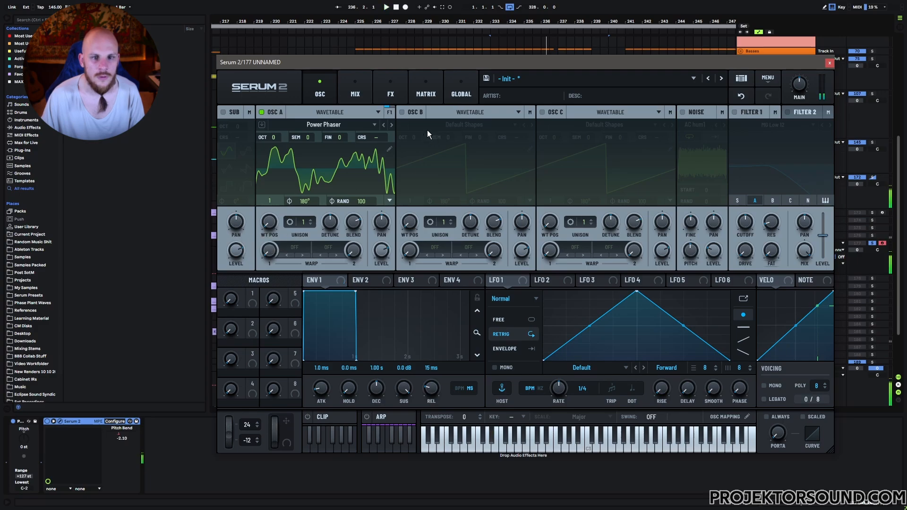
click(402, 112)
drag(444, 224, 461, 167)
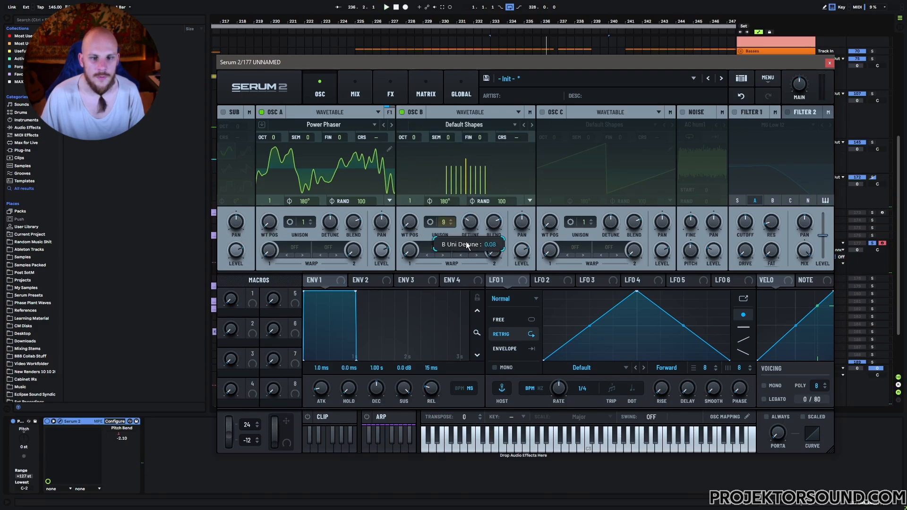
Step: Automate oscillator A's wavetable position as a ramp from 1 at bar 233 to 256 at bar 239, and select bar 239
drag(272, 228, 303, 132)
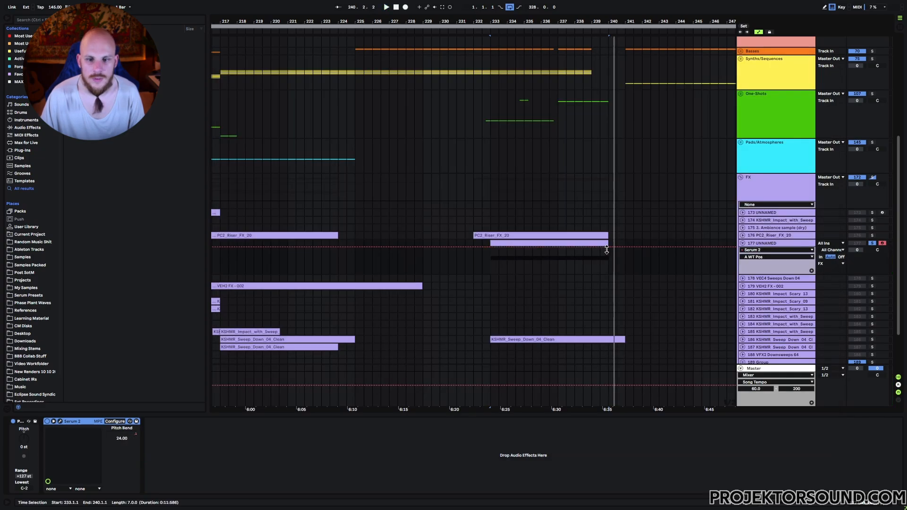
click(616, 255)
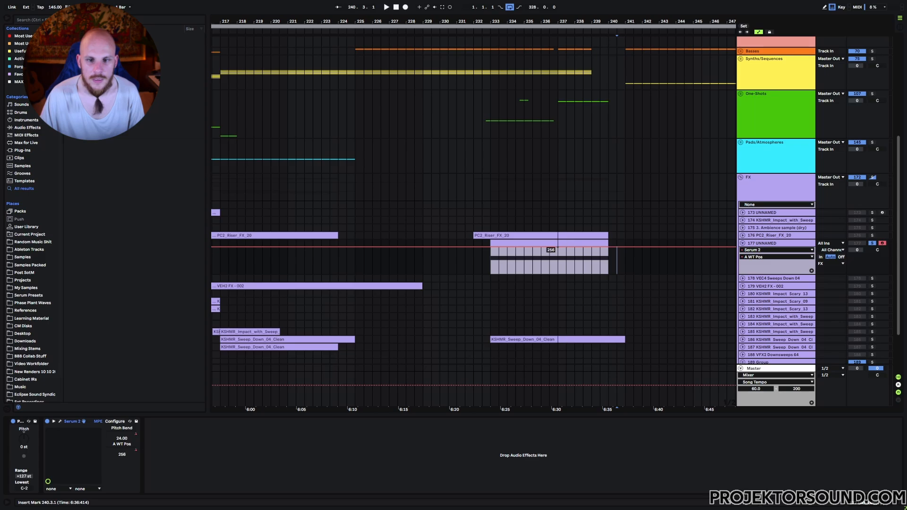
drag(491, 248, 491, 274)
click(559, 247)
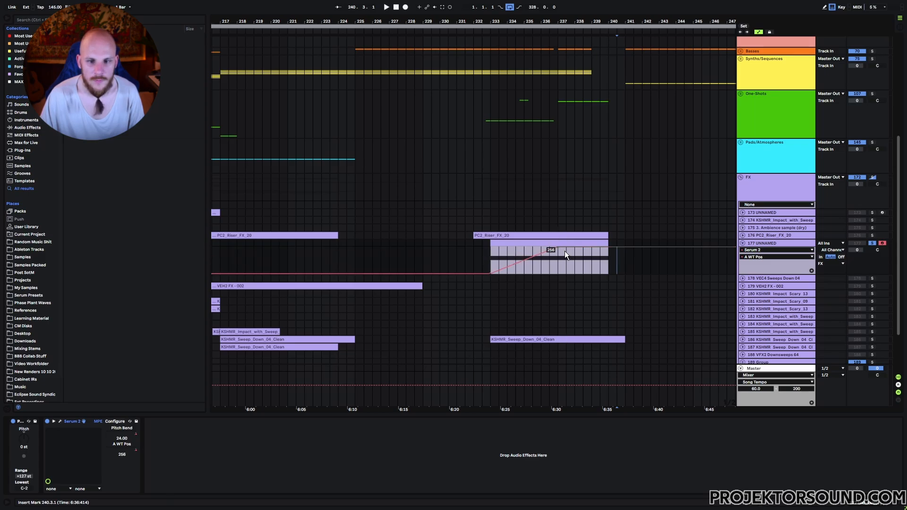
key(ctrl+z)
drag(558, 247, 592, 247)
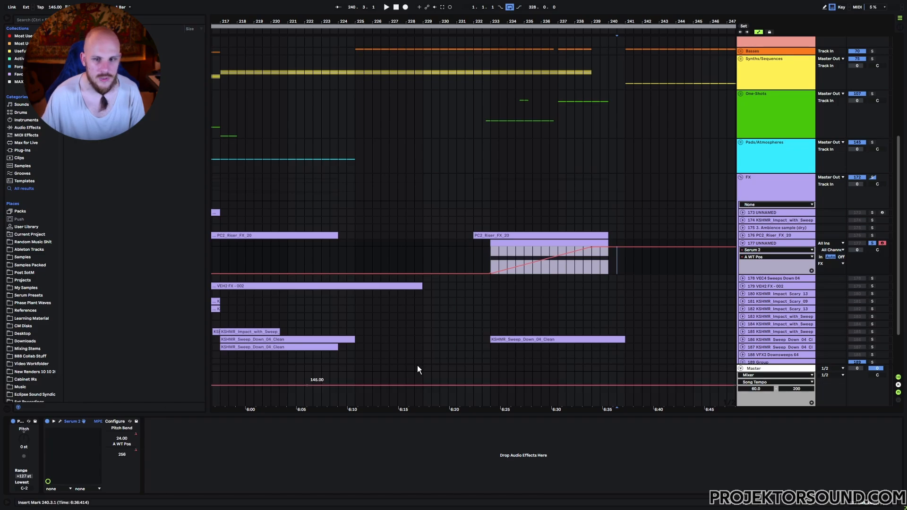
drag(593, 268, 608, 266)
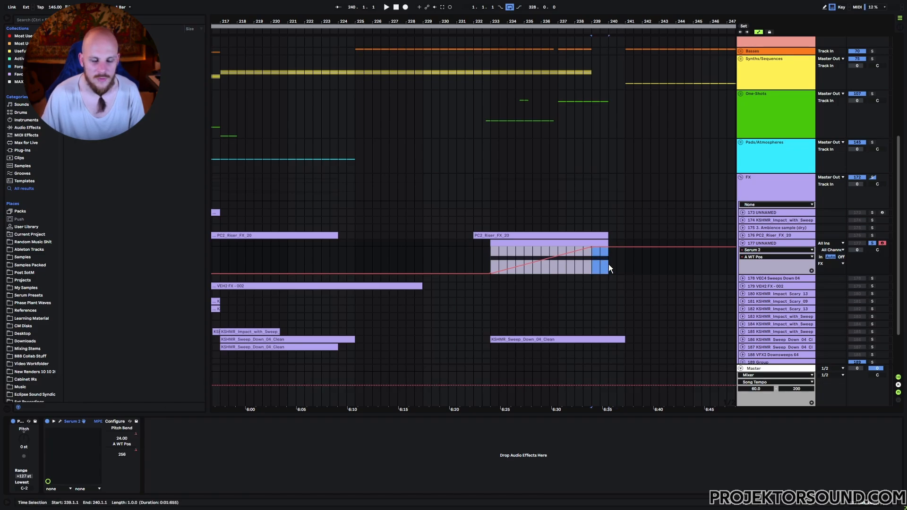
Step: Add a Bode effect to Serum 2's main FX chain and lower its mix to about half
click(60, 422)
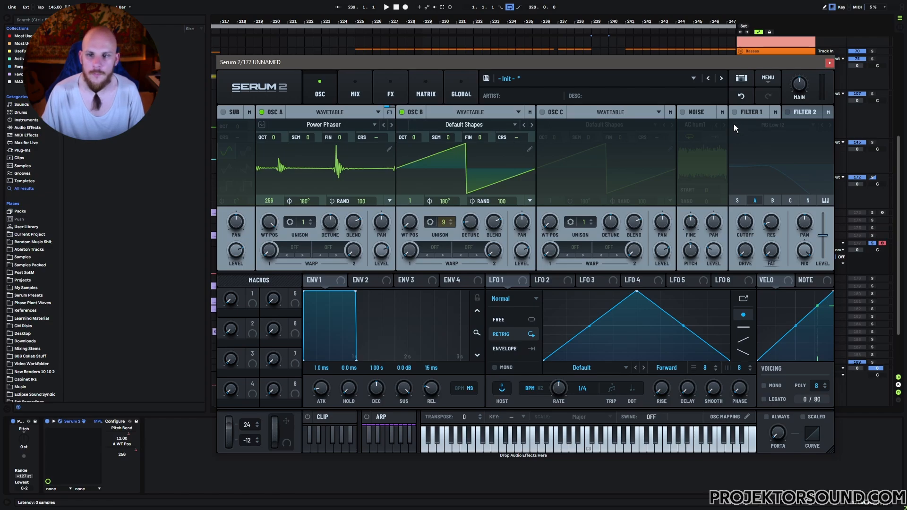
click(385, 87)
click(231, 132)
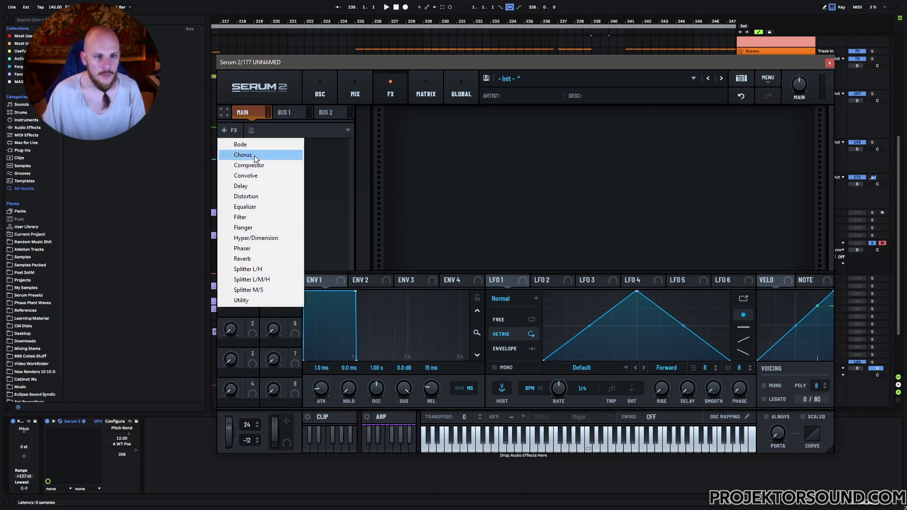
click(284, 143)
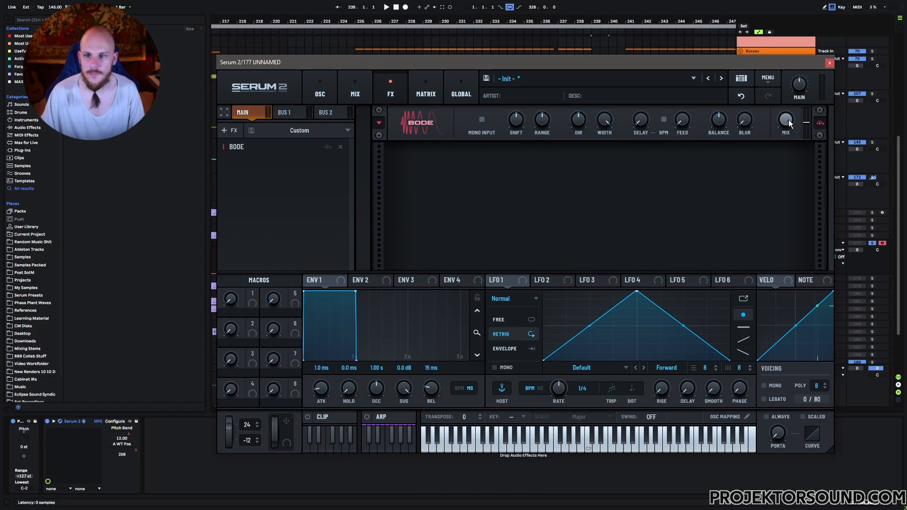
drag(789, 122, 783, 152)
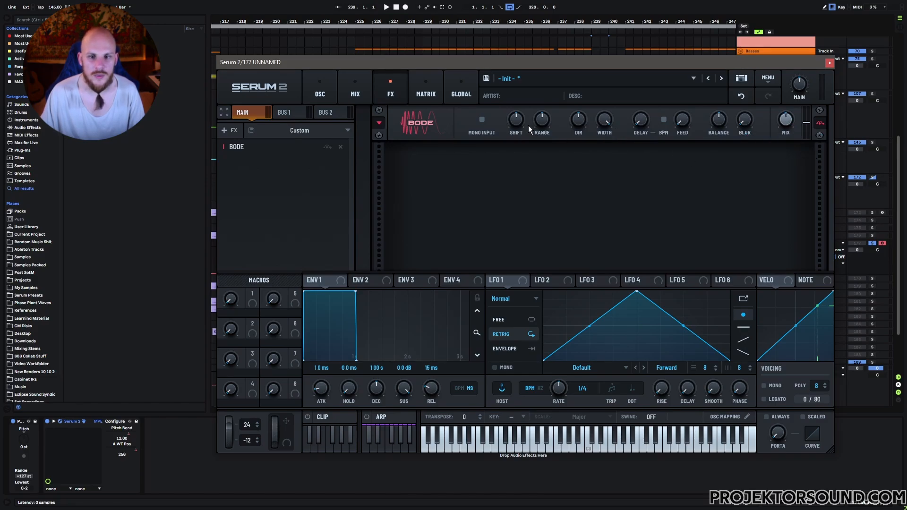
Step: Try out the Bode shift control and audition the riser's last bar
mouse_move(520, 124)
mouse_down()
mouse_move(533, 89)
mouse_move(520, 123)
mouse_up()
key(space)
key(space)
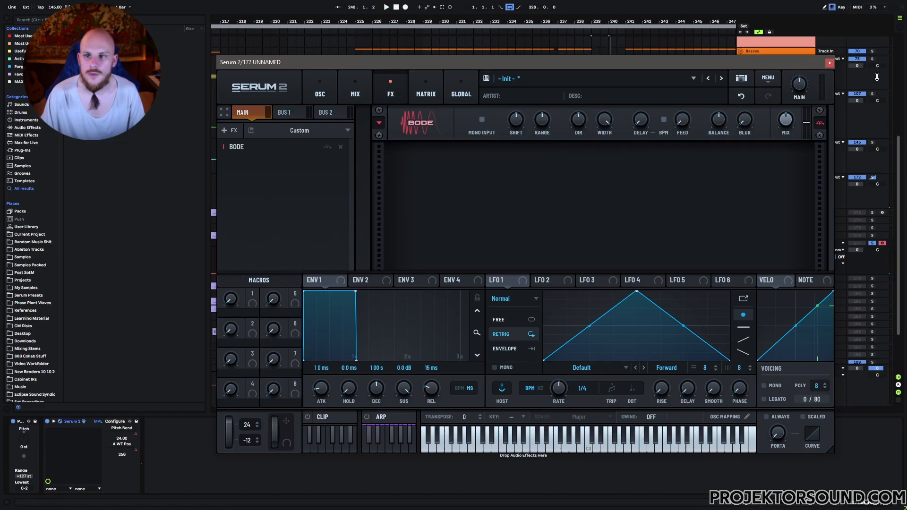
click(830, 62)
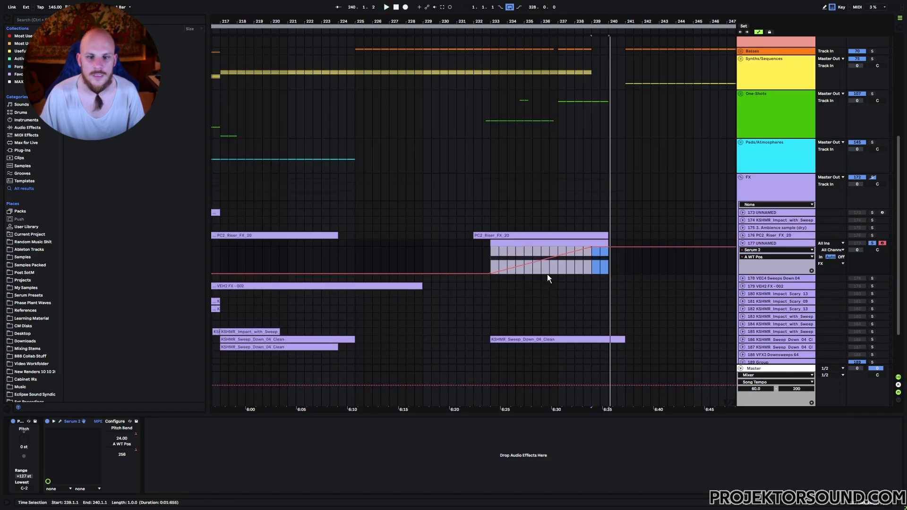
Step: Expose the Bode Shift parameter for automation on the Serum 2 track
click(60, 421)
right_click(514, 132)
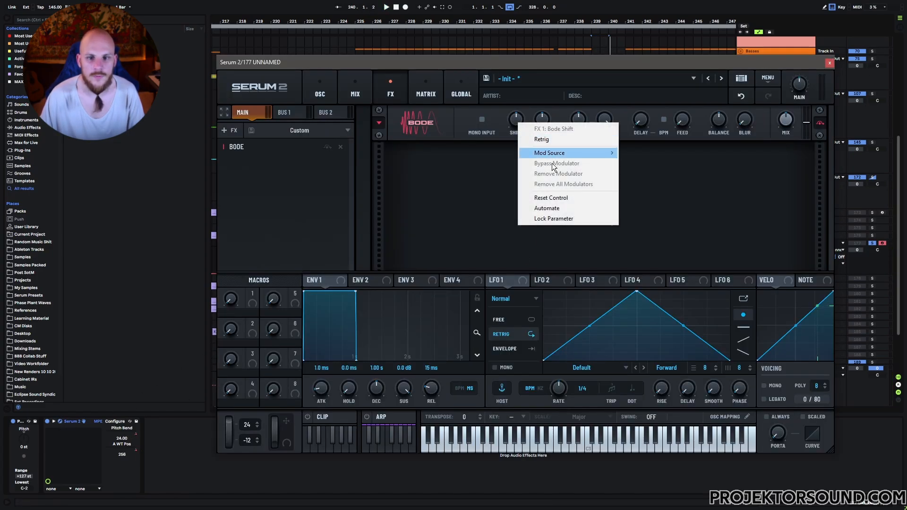
click(547, 208)
click(830, 62)
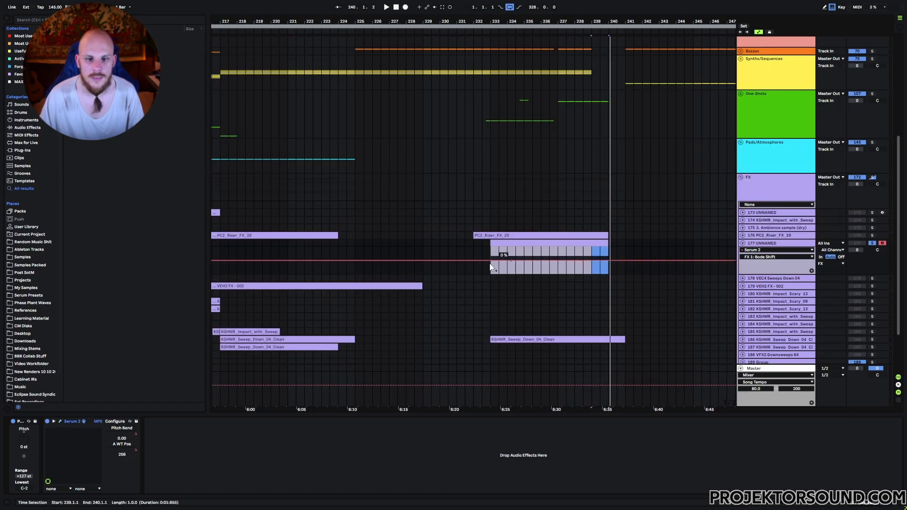
Step: Curve the Bode Shift automation from 0% at bar 233 up to its maximum at bar 239 and back to 0% at bar 240, and audition it
click(490, 261)
click(608, 261)
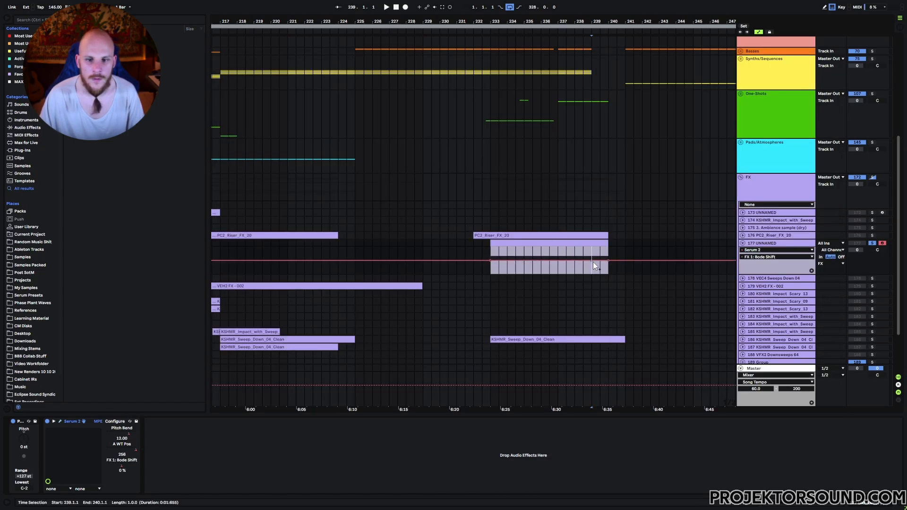
drag(592, 260, 591, 247)
click(489, 251)
alt+drag(537, 256, 538, 269)
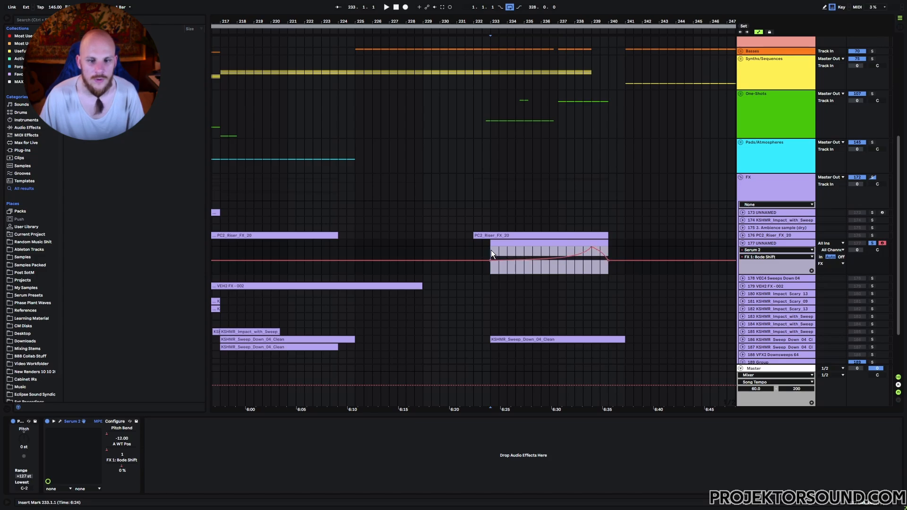
key(space)
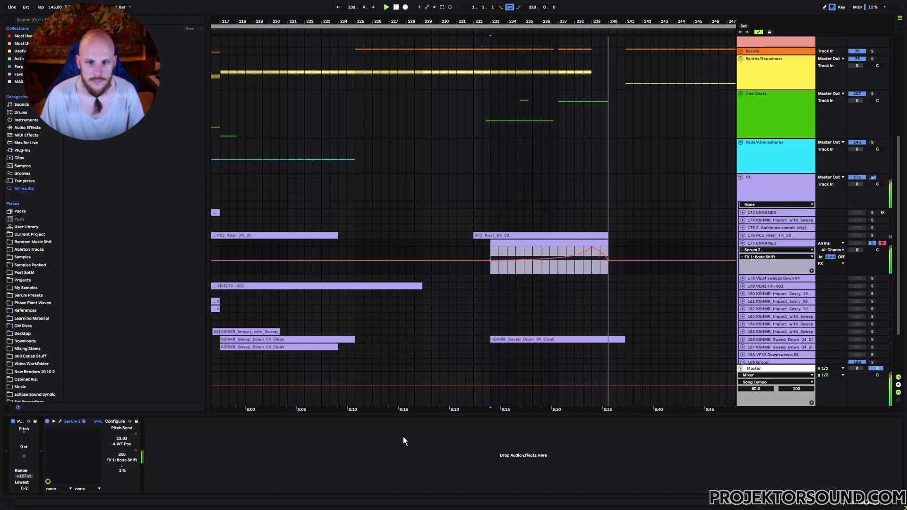
Step: Enable Serum 2's Filter 1 for oscillators A and B and set its type to Diffusor from the S2 Filters
key(ctrl+alt+p)
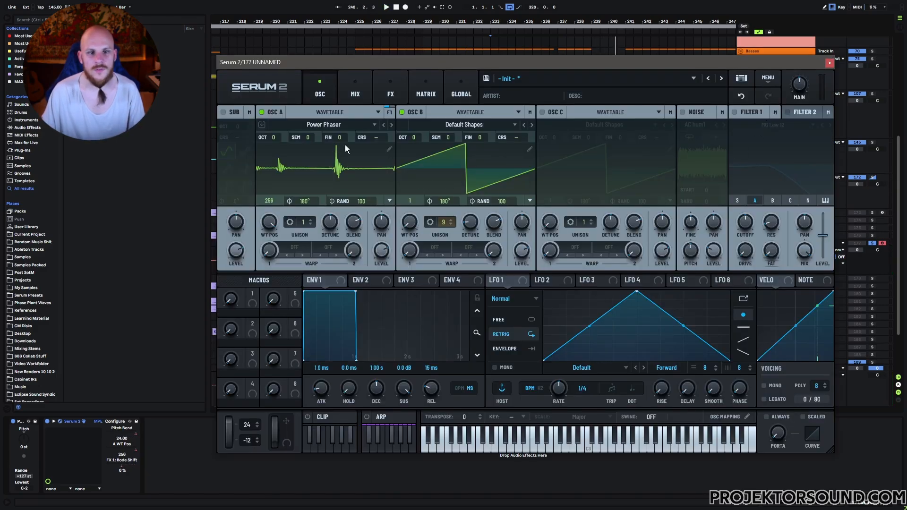
click(355, 93)
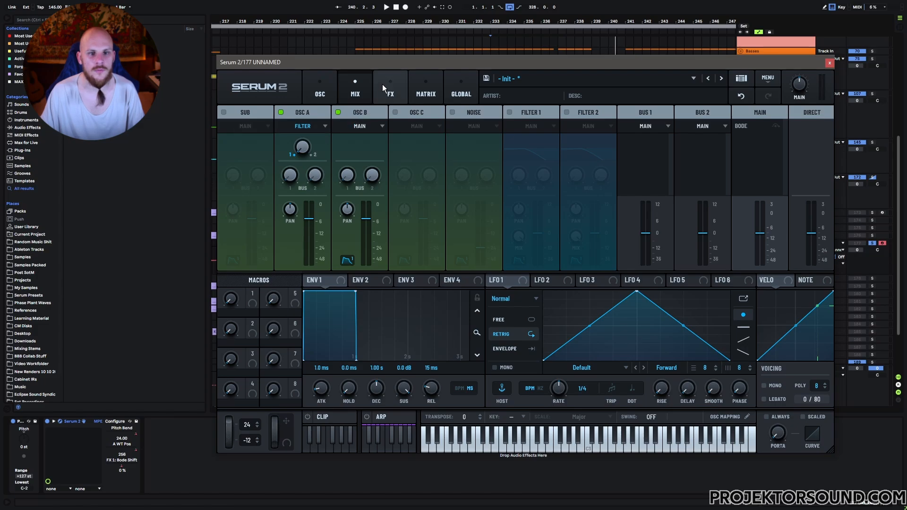
click(320, 92)
click(735, 113)
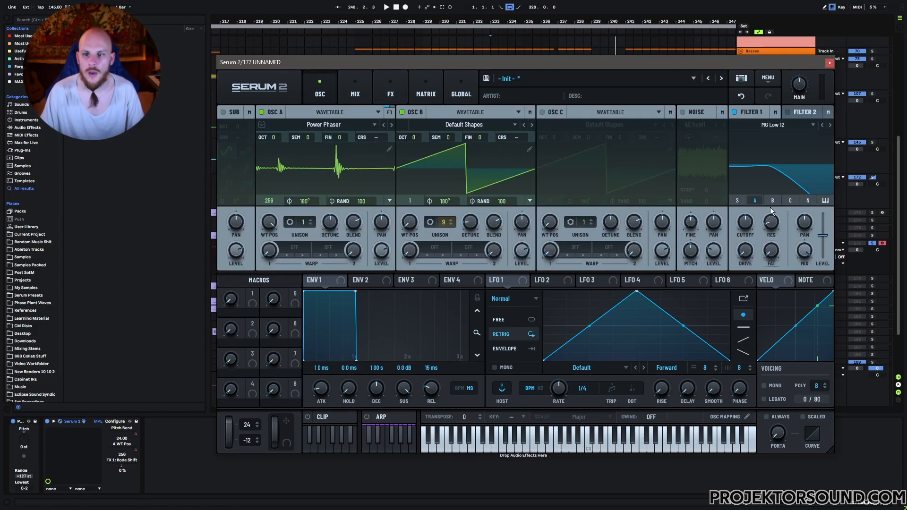
click(767, 125)
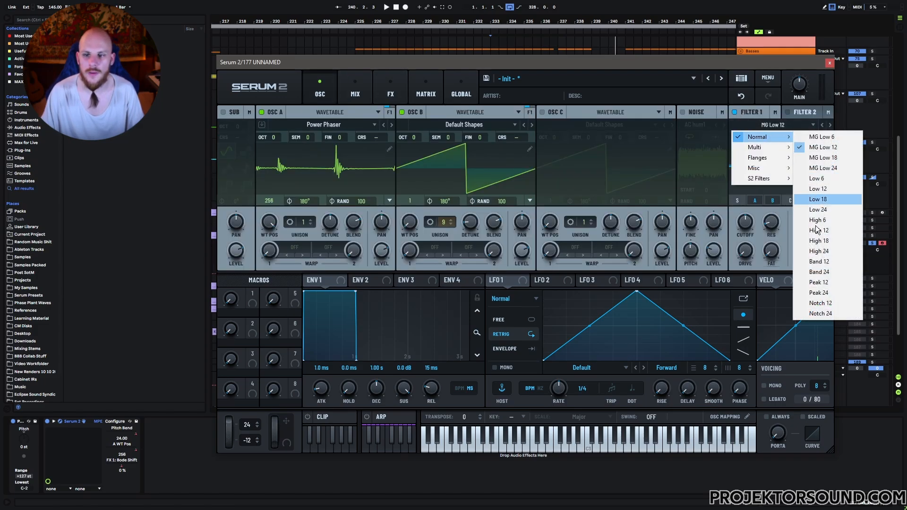
mouse_move(766, 179)
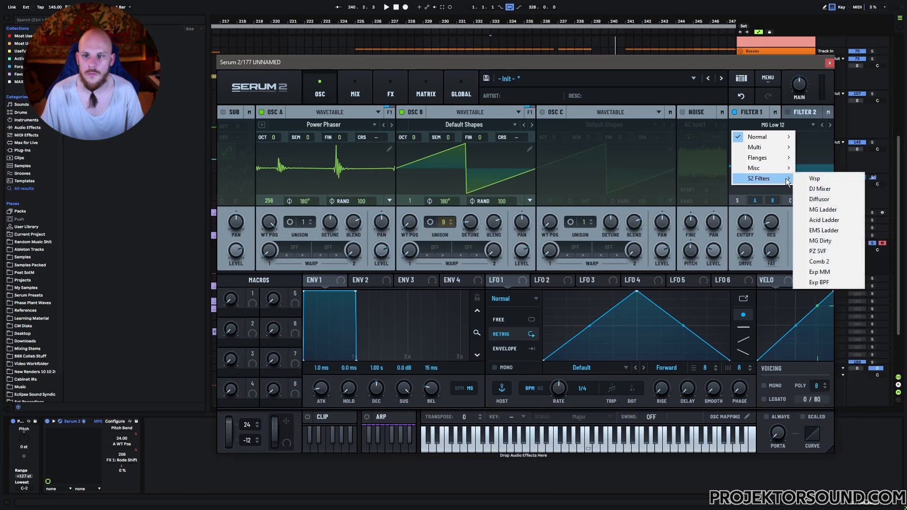
click(802, 199)
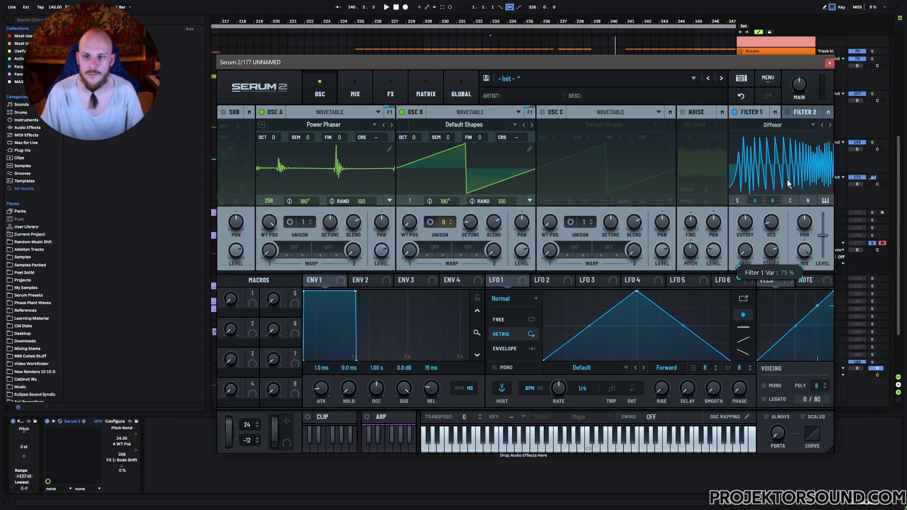
Step: Adjust the Diffusor filter's cutoff and stages, and play back the riser
drag(745, 221, 760, 265)
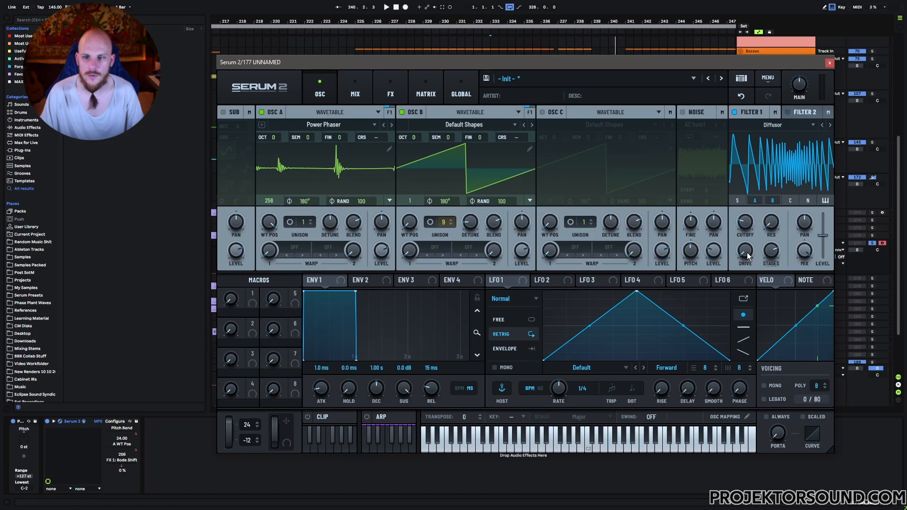
drag(745, 226, 744, 217)
drag(770, 247, 771, 246)
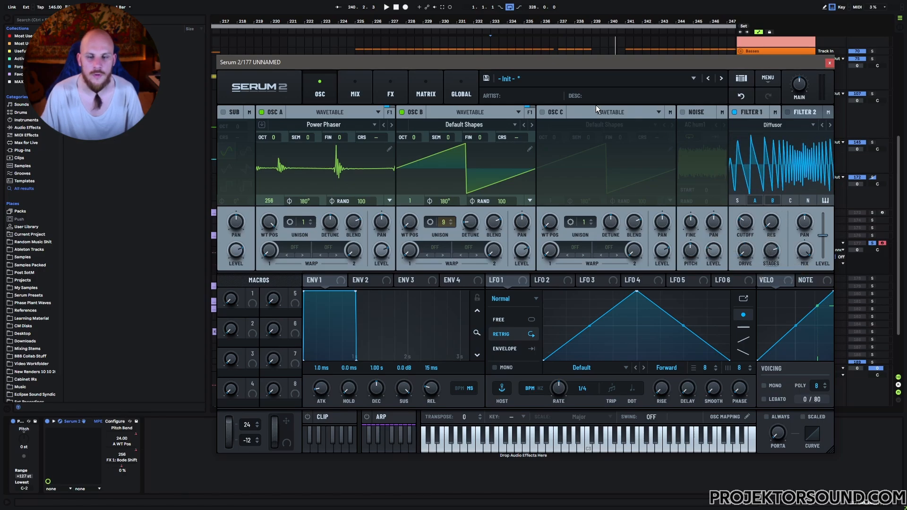
key(space)
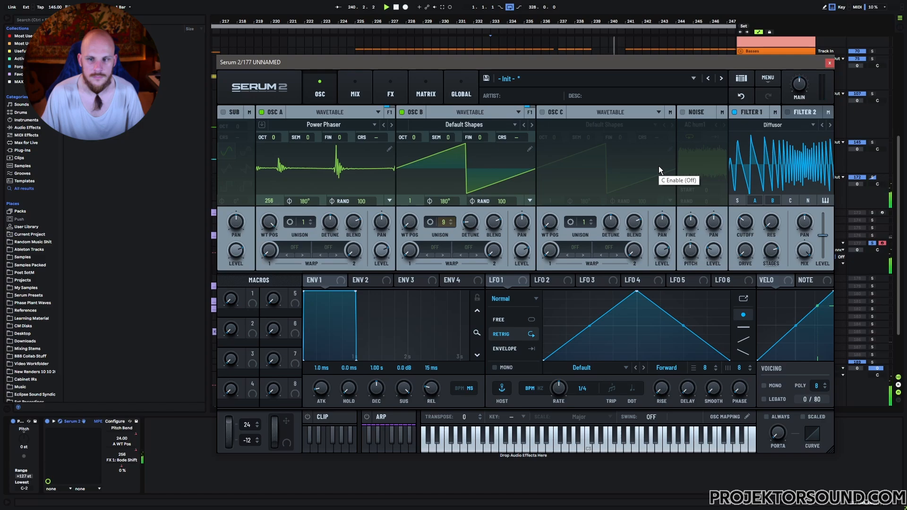
Step: Enable Filter 2 as MG Low 12, route Filter 1 into it, and lower its cutoff with resonance at 0%
click(787, 112)
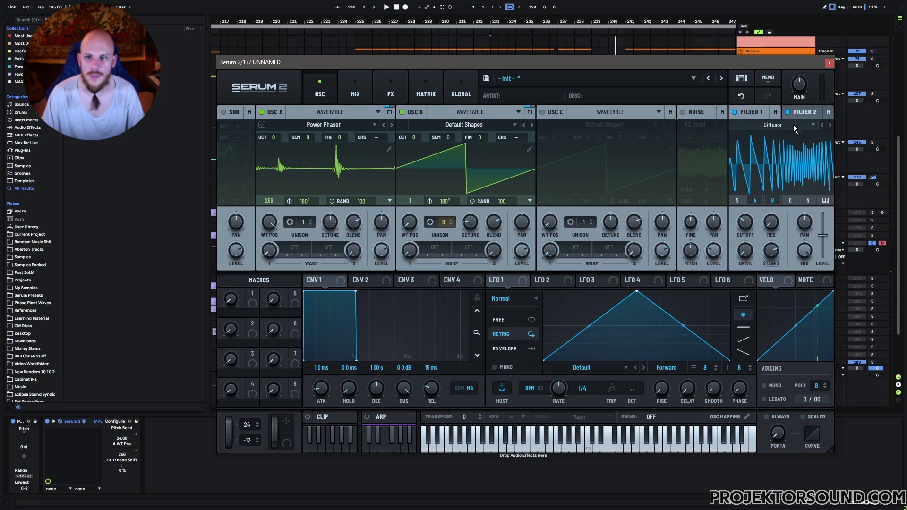
click(795, 114)
click(755, 126)
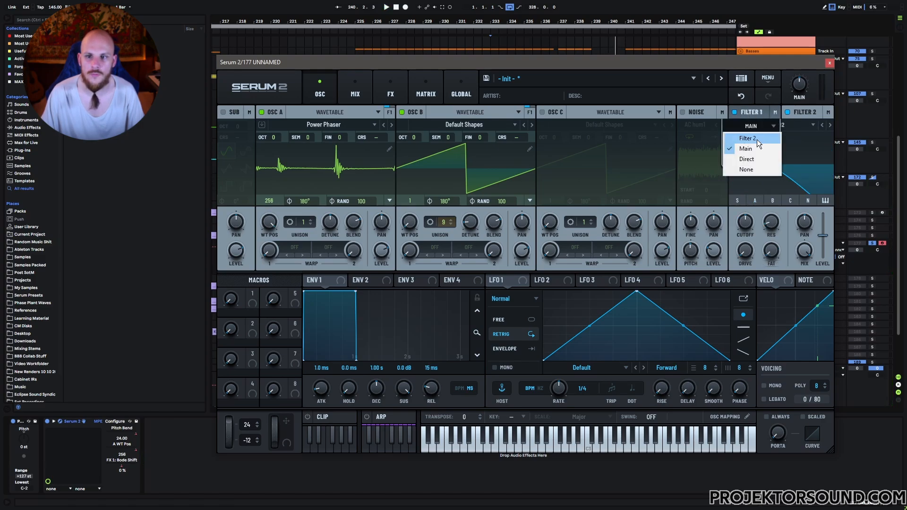
drag(748, 226, 745, 241)
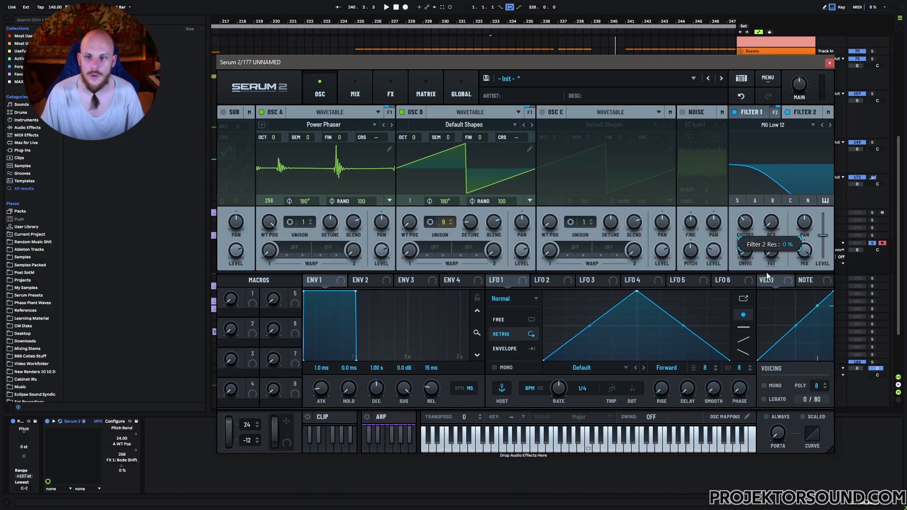
Step: Automate Filter 2 Freq with a curve rising from about 250 Hz at bar 233 to 22050 Hz at bar 240, and audition it
click(829, 64)
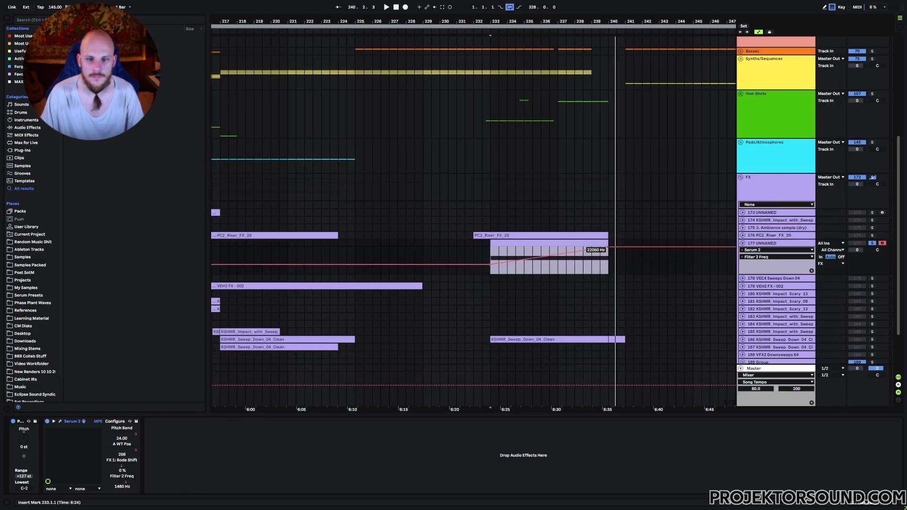
key(space)
drag(489, 264, 539, 258)
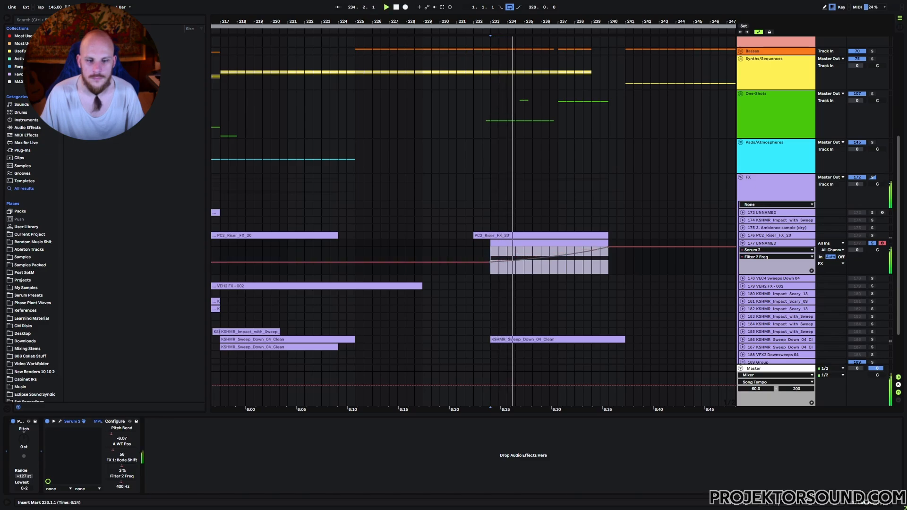
Step: Add an EQ Eight after Serum 2, enable band 1 as a low cut at 178 Hz with a Q of 0.15, and audition the riser
right_click(233, 464)
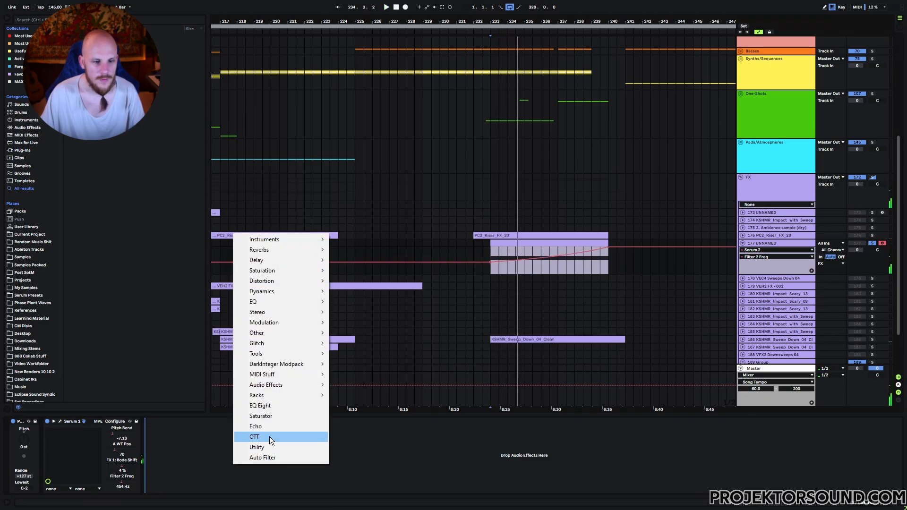
click(271, 405)
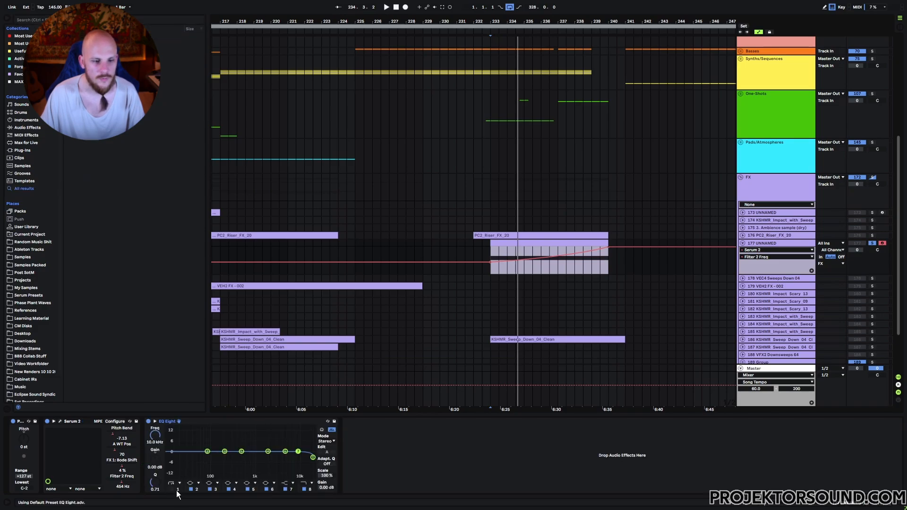
click(172, 490)
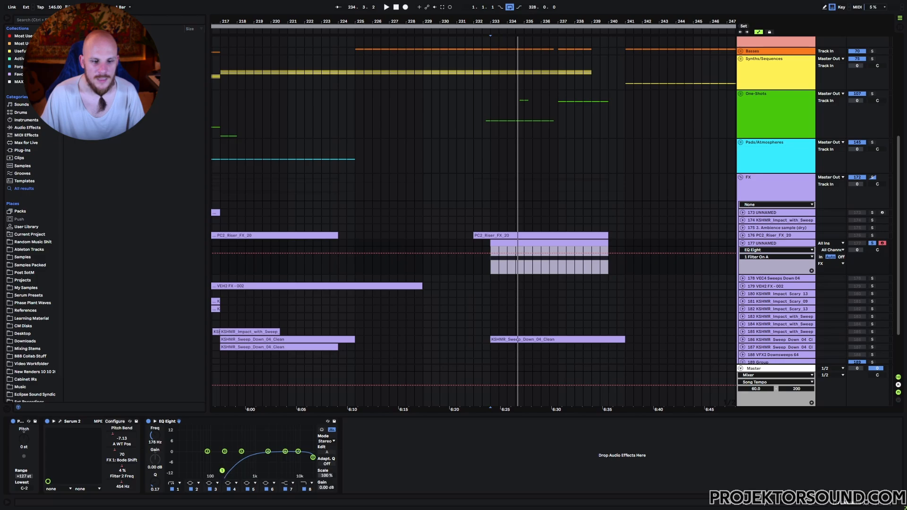
key(space)
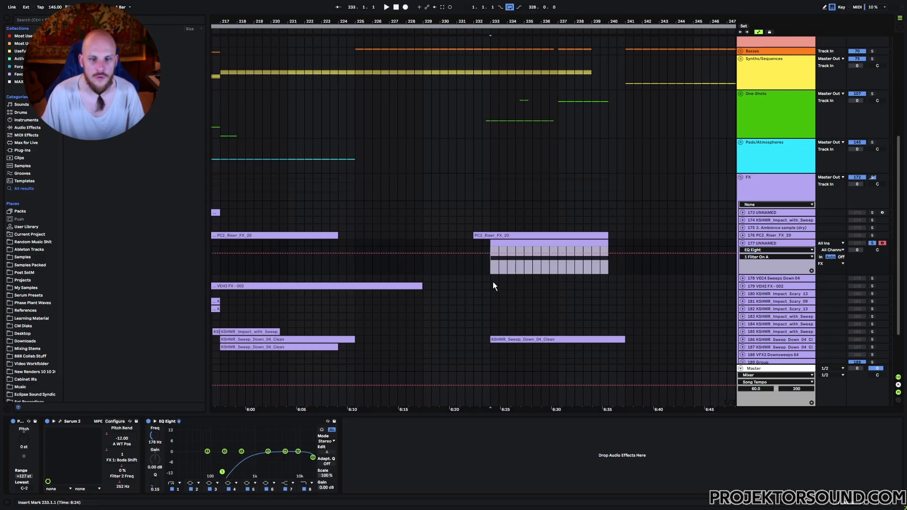
click(605, 266)
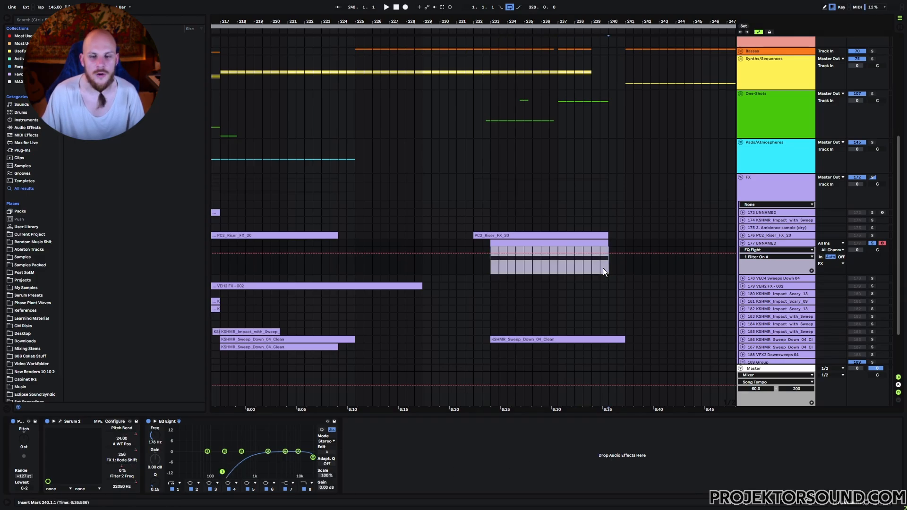
Step: Audition the riser and add a Convolve effect after Bode with the Woodpecker impulse, raising its mix to 100%
click(489, 266)
key(space)
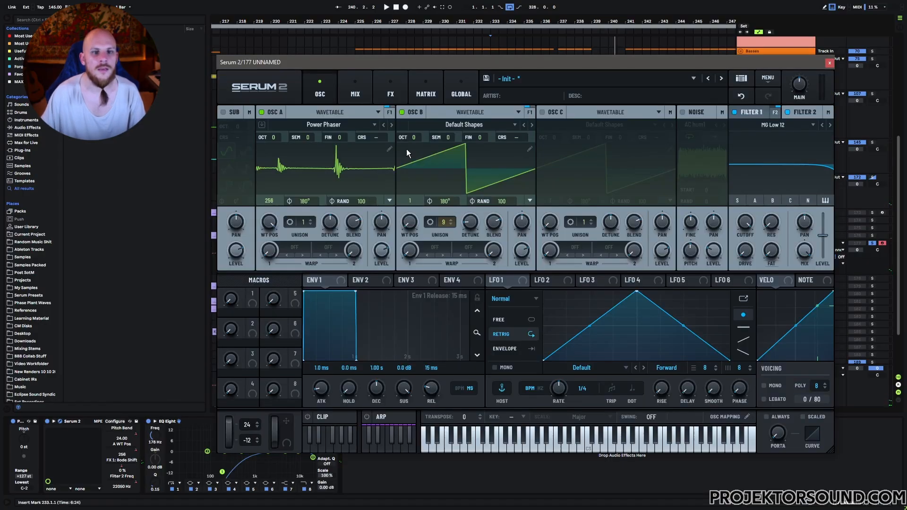
click(361, 97)
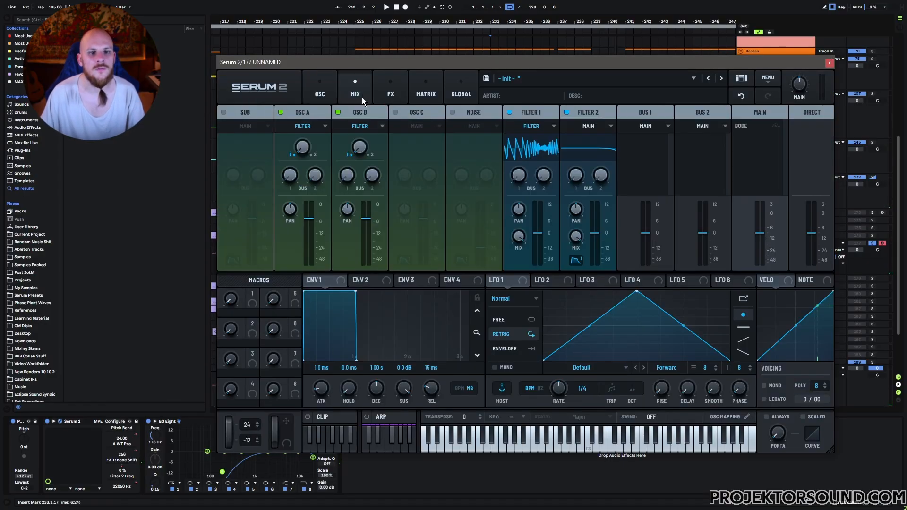
click(382, 92)
click(225, 130)
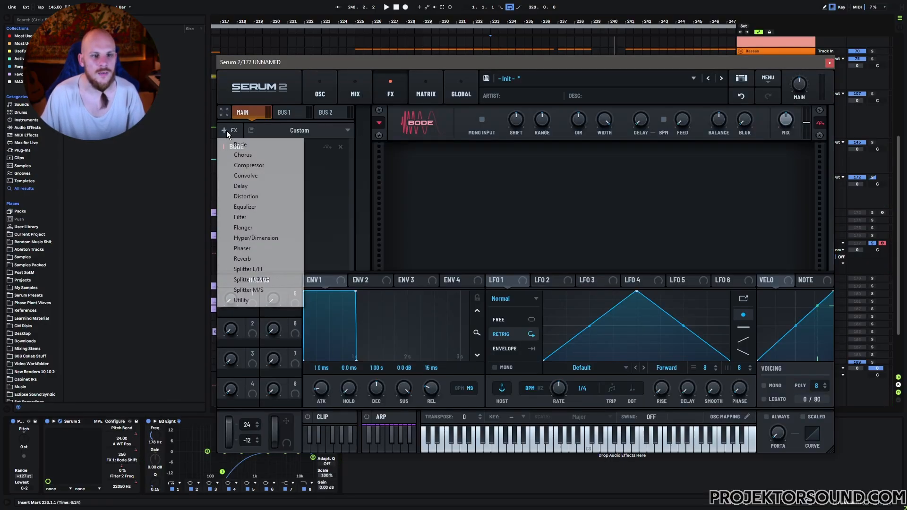
click(255, 177)
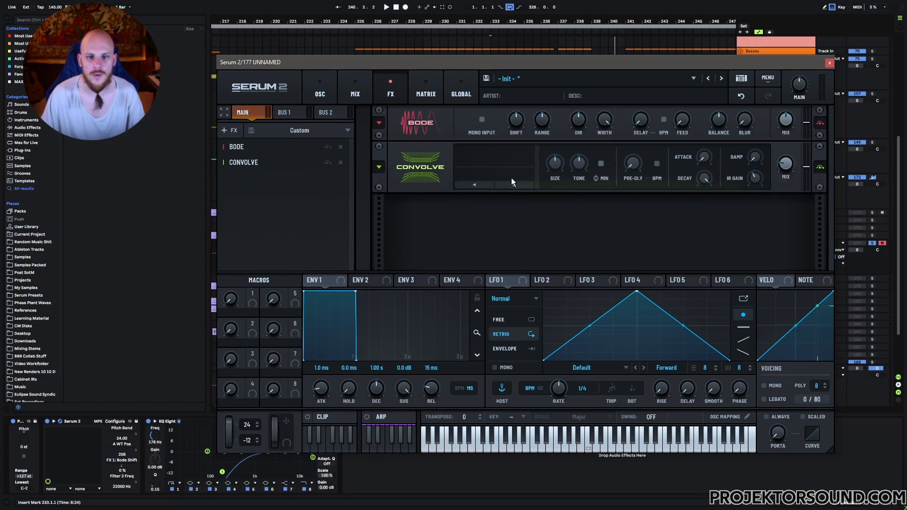
mouse_move(487, 185)
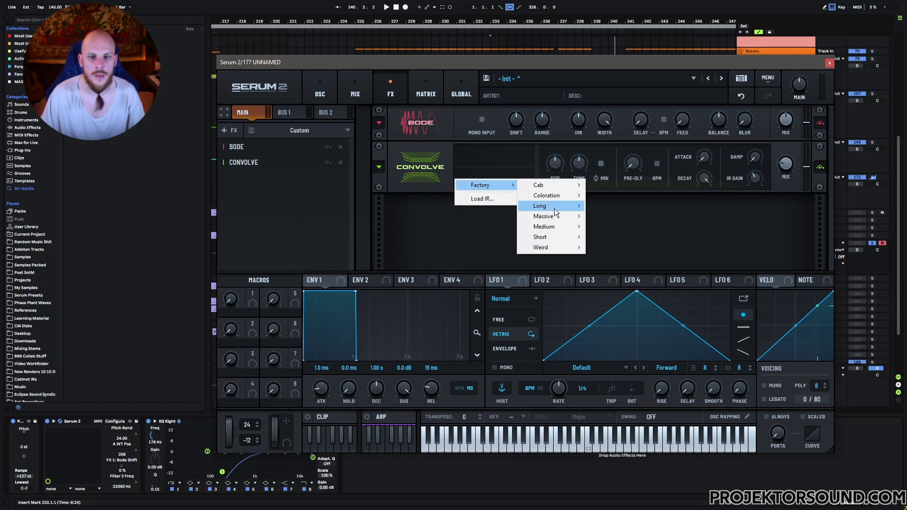
mouse_move(567, 198)
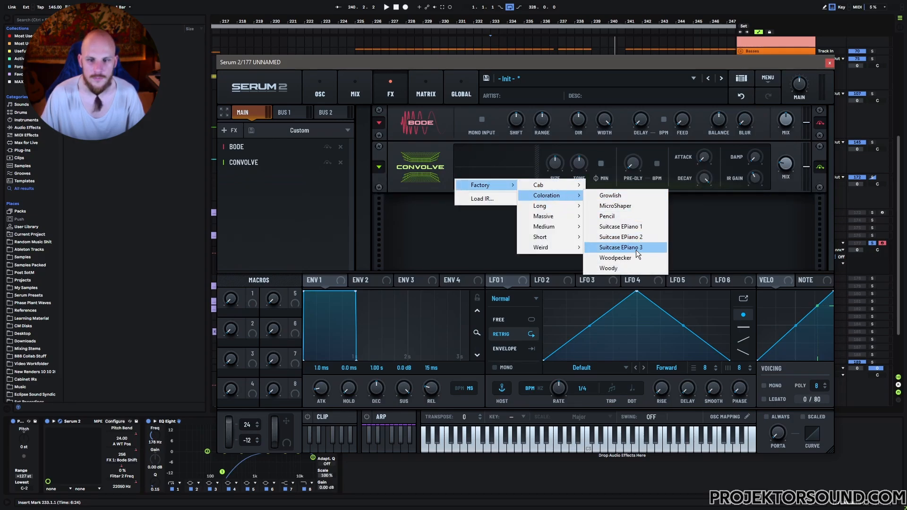
click(610, 259)
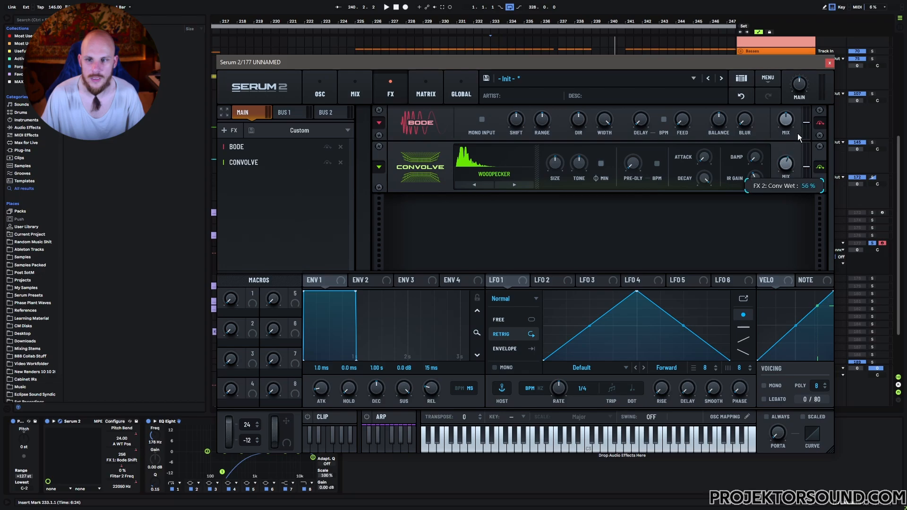
key(space)
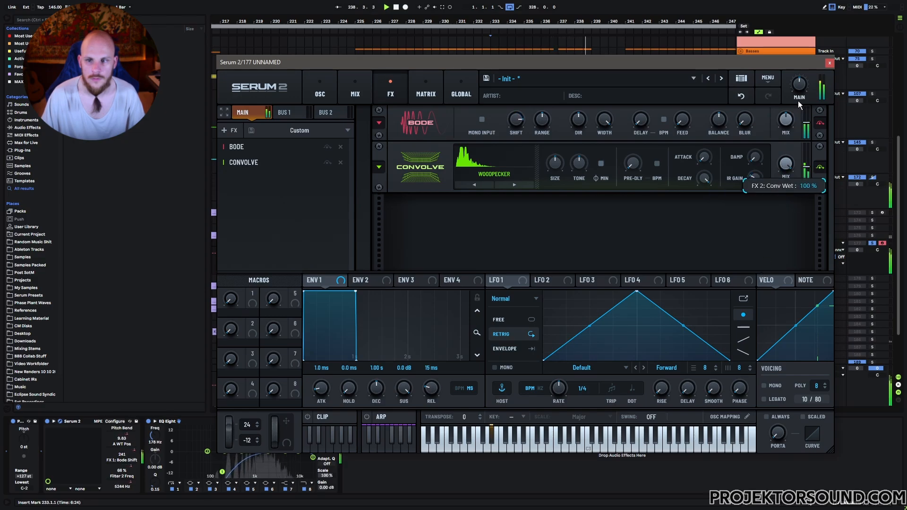
Step: Automate FX 2 Conv Wet with a curve falling from 100% at bar 233 to 0% at bar 240, and audition it
right_click(790, 168)
click(830, 238)
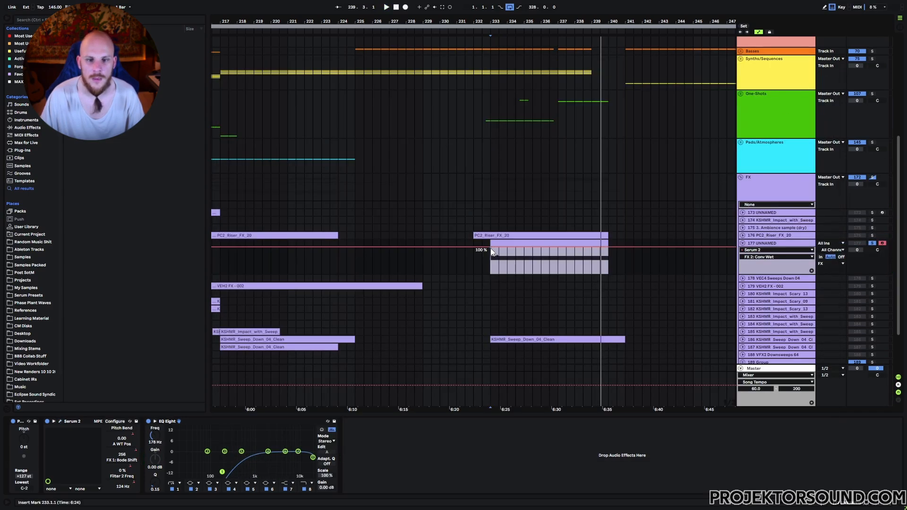
click(491, 249)
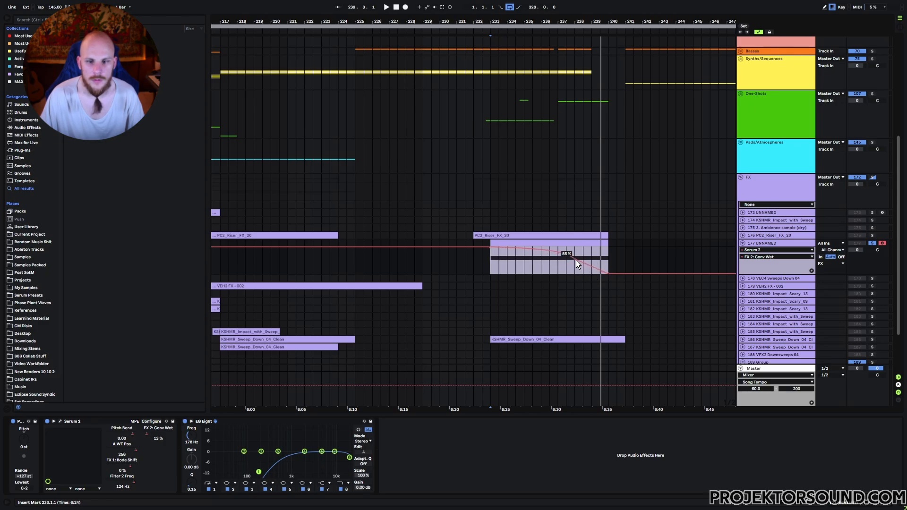
key(space)
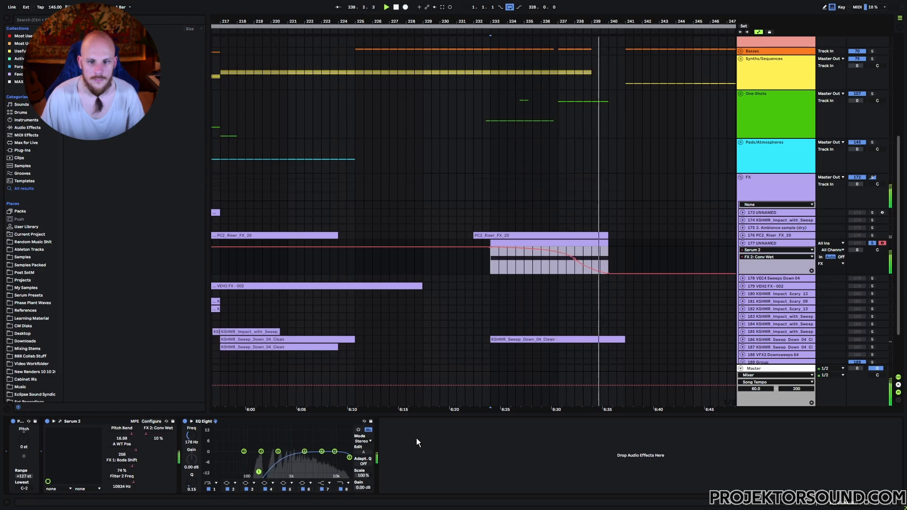
key(space)
Step: Add a Ping-Pong Delay and a second Convolve to Serum 2, loading the Digital Chamber impulse in the new Convolve
click(60, 421)
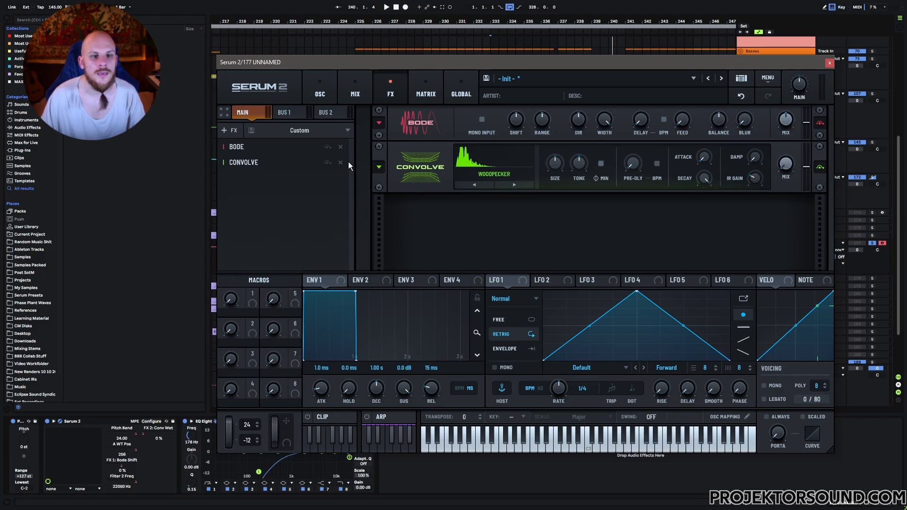
click(230, 130)
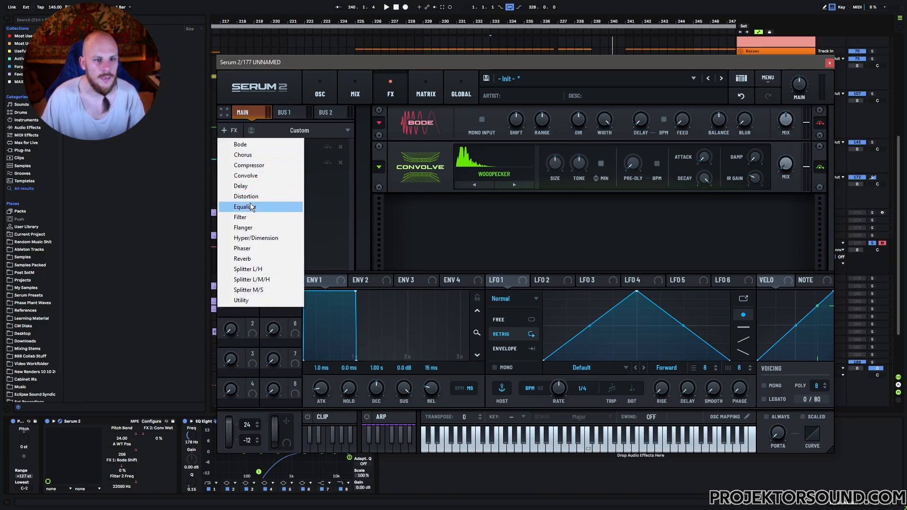
click(241, 185)
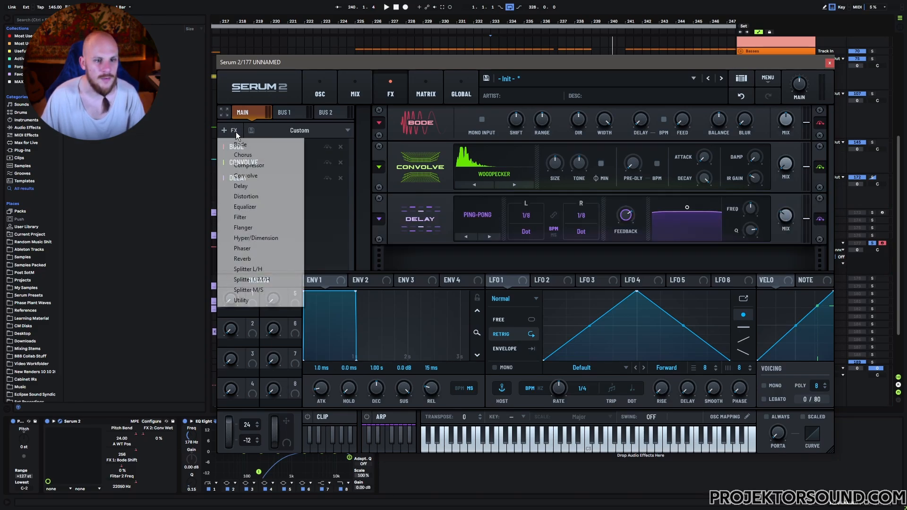
click(251, 178)
click(478, 254)
mouse_move(483, 264)
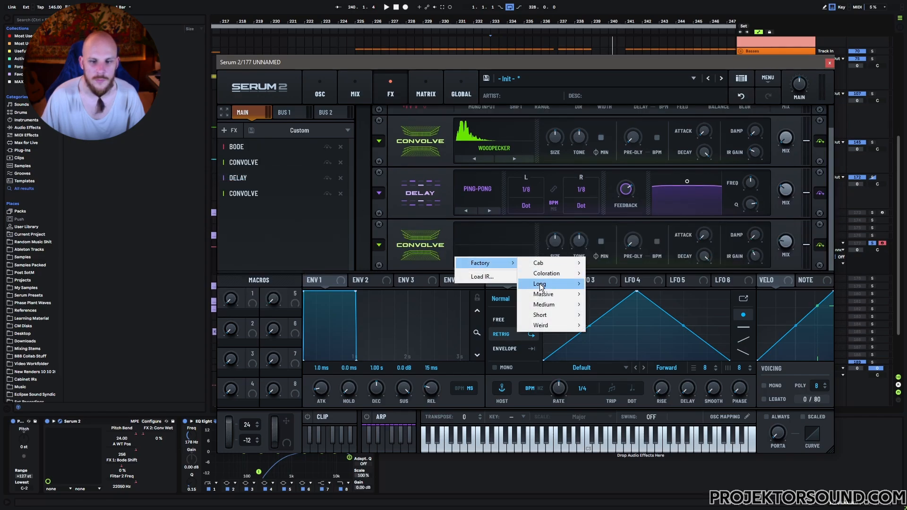
mouse_move(544, 284)
click(620, 325)
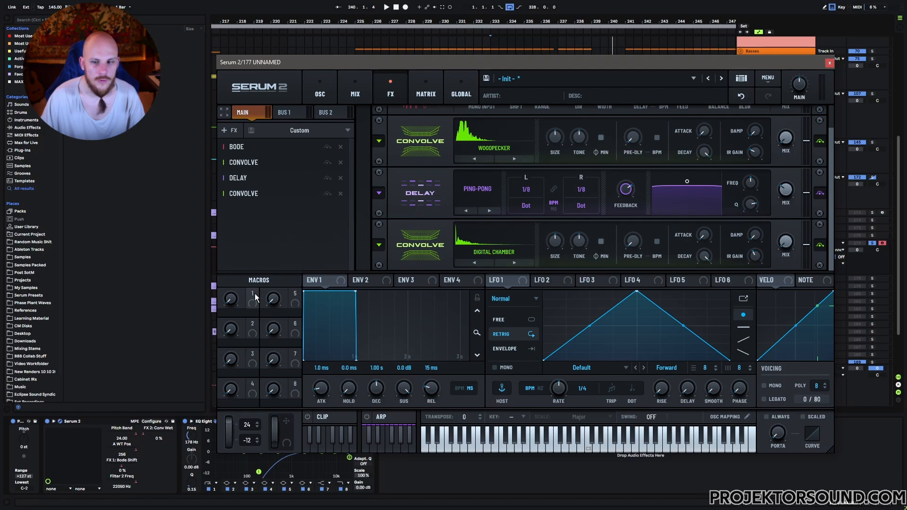
Step: Assign Macro 1 to the mix of the Delay and of the Digital Chamber Convolve, and adjust the Convolve's modulation amount
drag(254, 295, 785, 242)
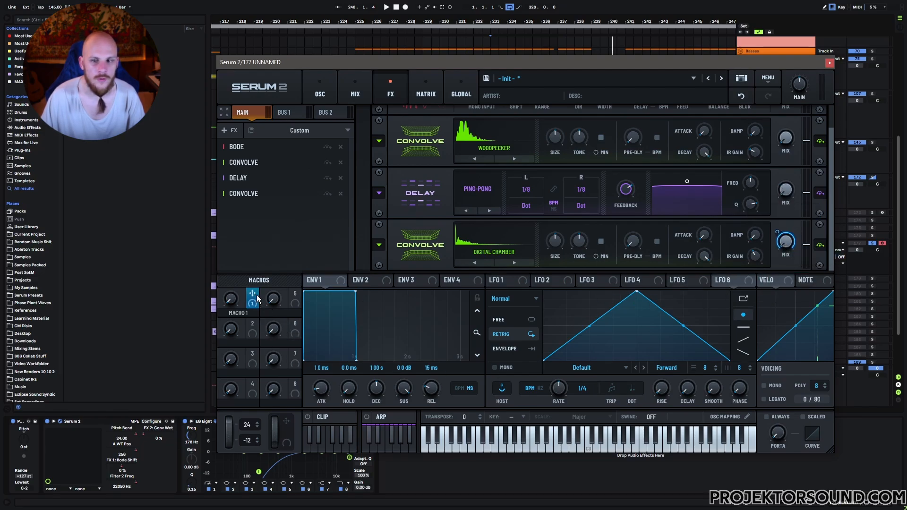
drag(257, 298, 785, 190)
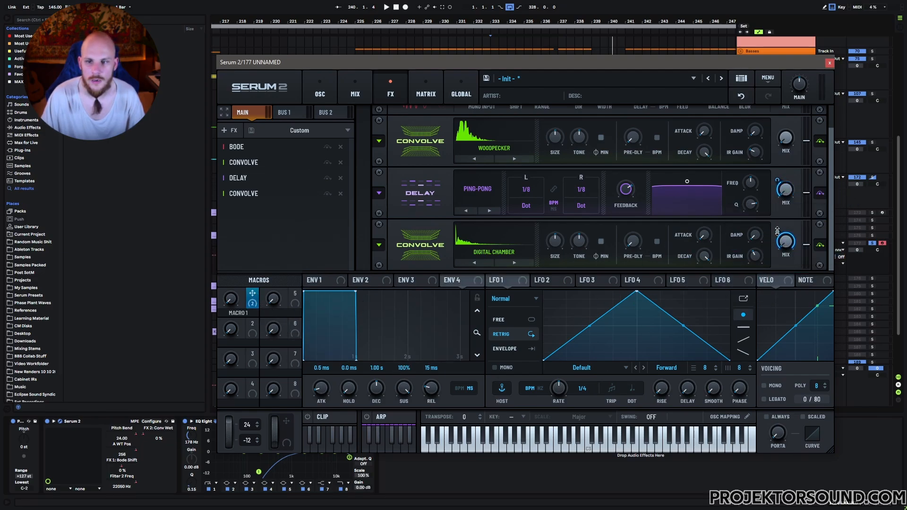
drag(776, 230, 772, 269)
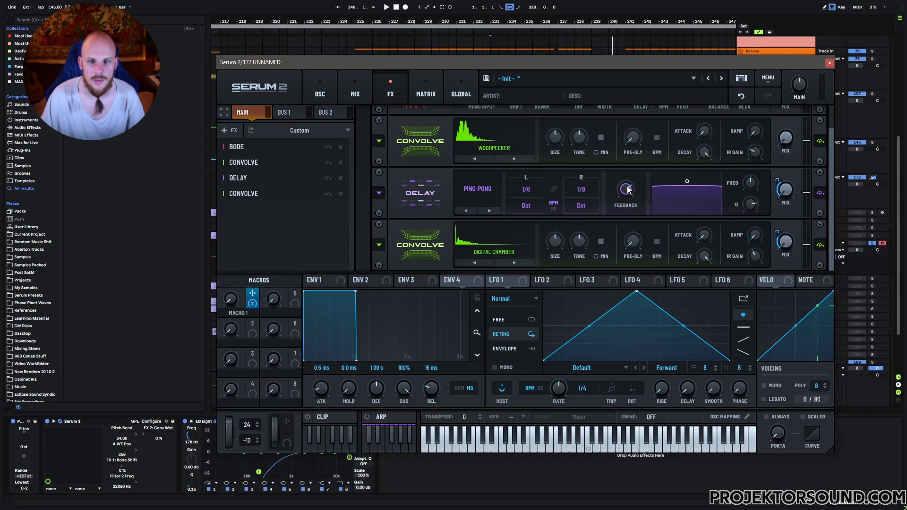
Step: Assign Macro 1 to the Delay feedback and the second Convolve's tone and decay, with tone at about -32% and decay at 1 s
drag(259, 302, 626, 189)
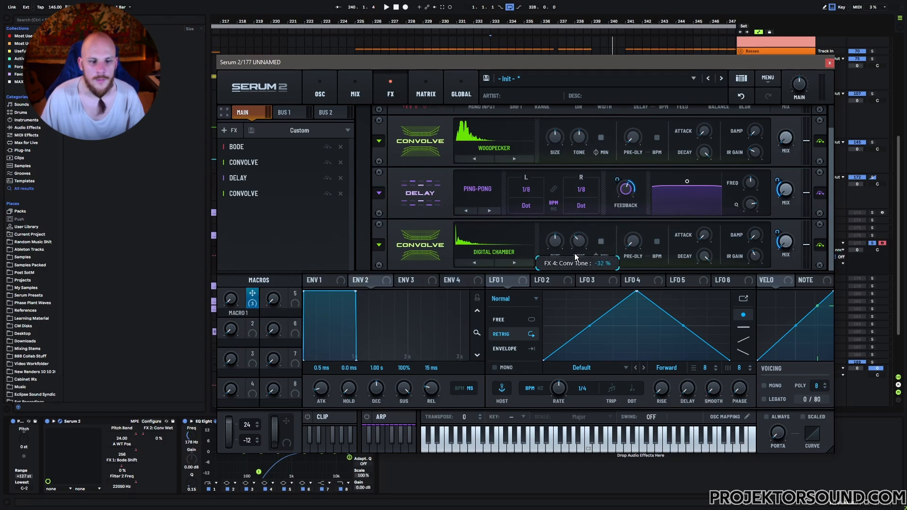
drag(258, 295, 576, 240)
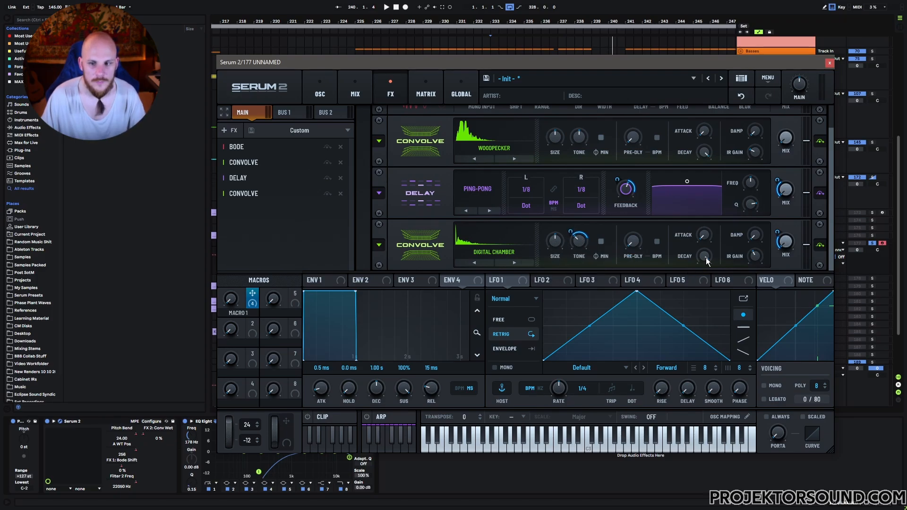
drag(705, 257, 688, 293)
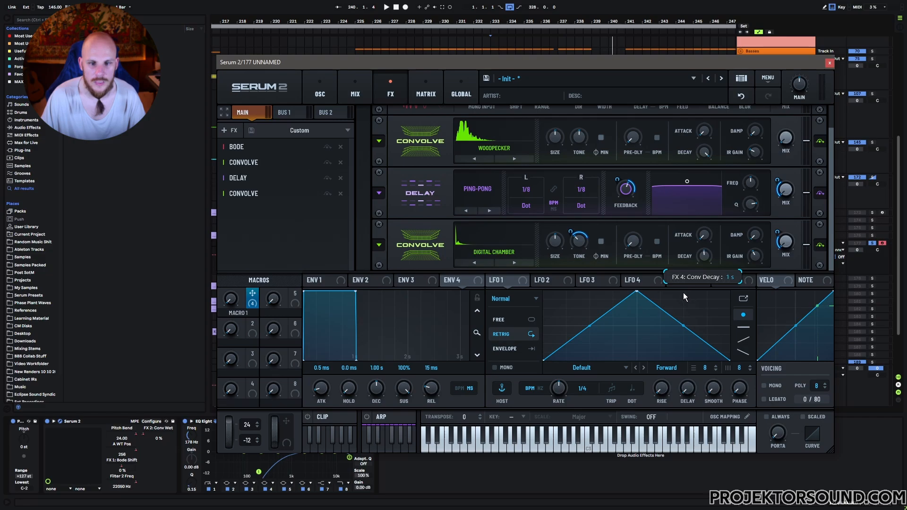
drag(254, 302, 701, 258)
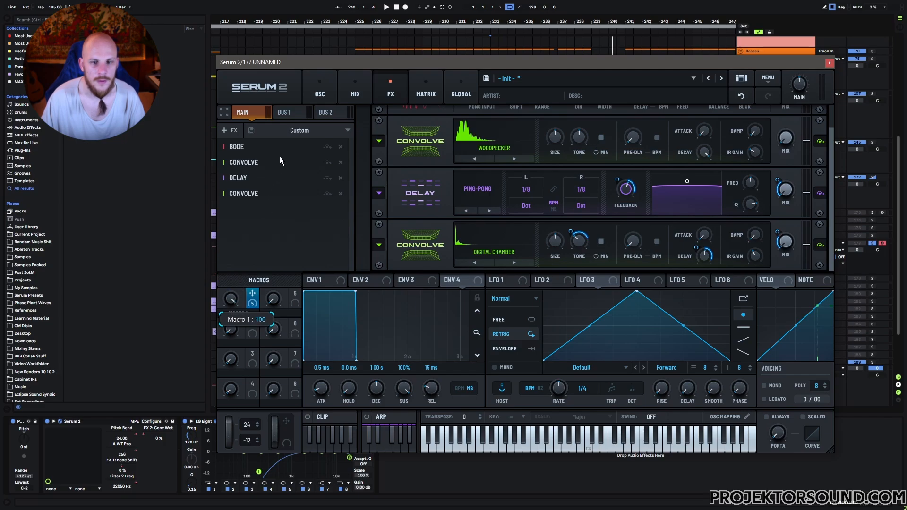
Step: Automate Macro 1 rising from 0 at bar 233 to 100 at bar 240 and dropping back to 0, and audition the riser
click(829, 62)
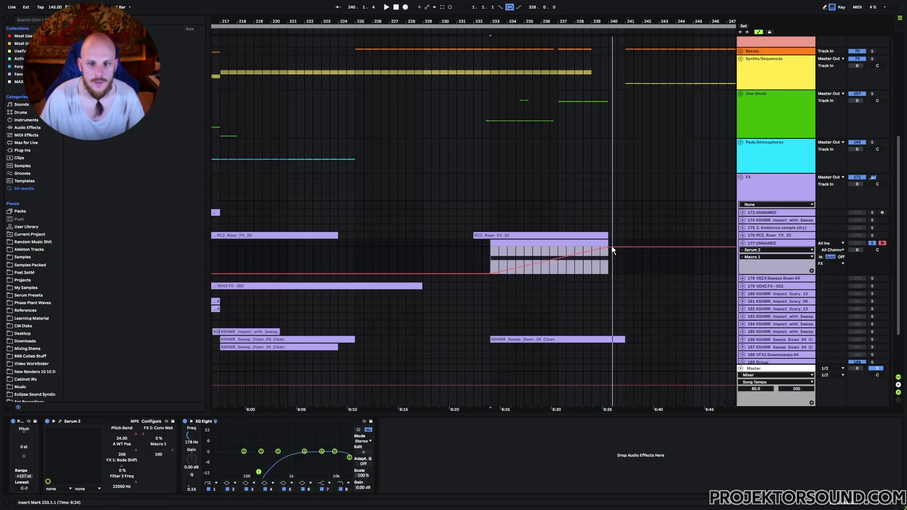
drag(613, 247, 613, 274)
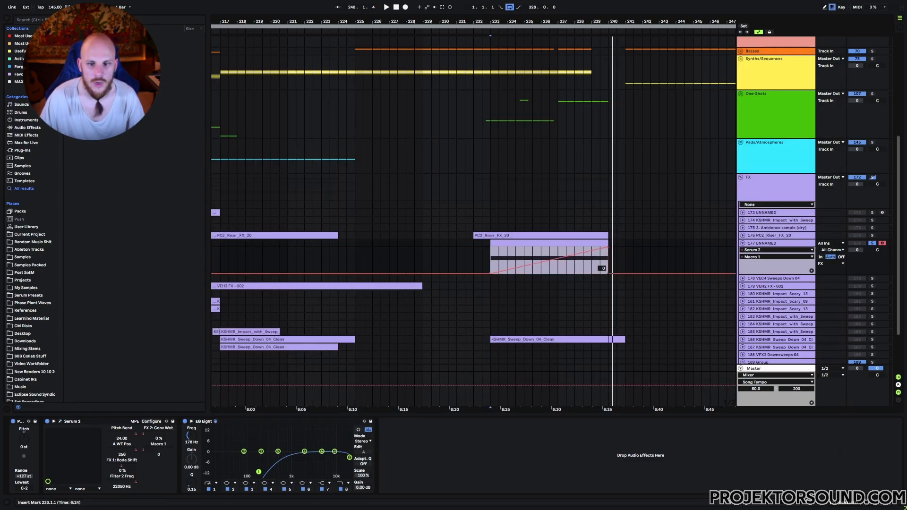
click(613, 255)
click(494, 252)
key(space)
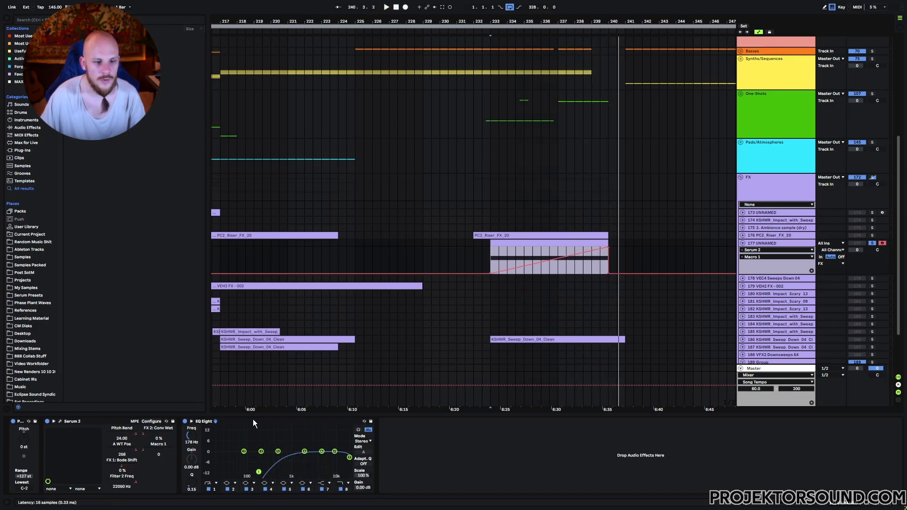
Step: Automate EQ Eight's low cut from 178 Hz at bar 233 to about 2.23 kHz at bar 240, plus a rising curve for its resonance
click(191, 435)
click(533, 264)
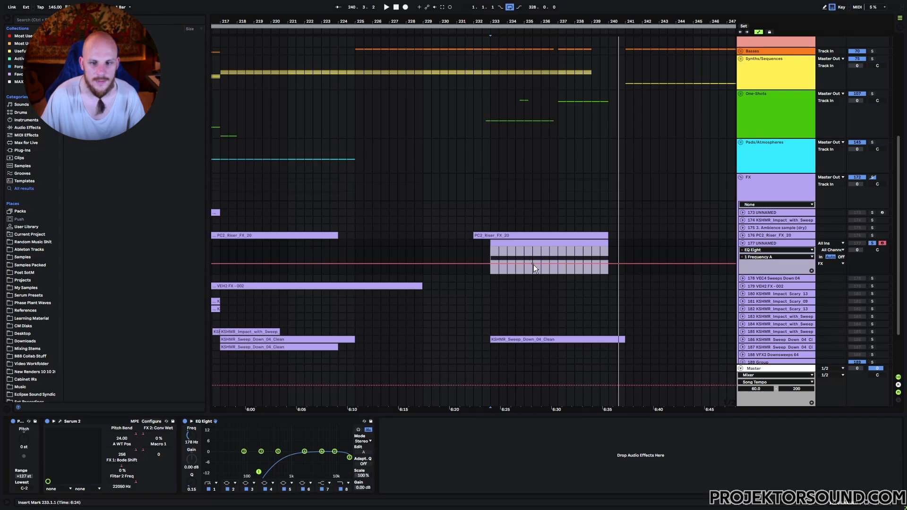
drag(608, 264, 608, 260)
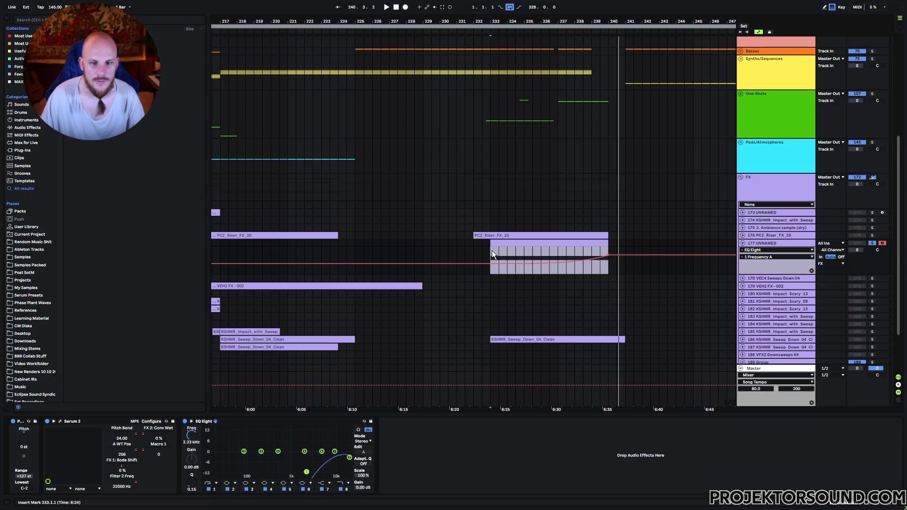
key(space)
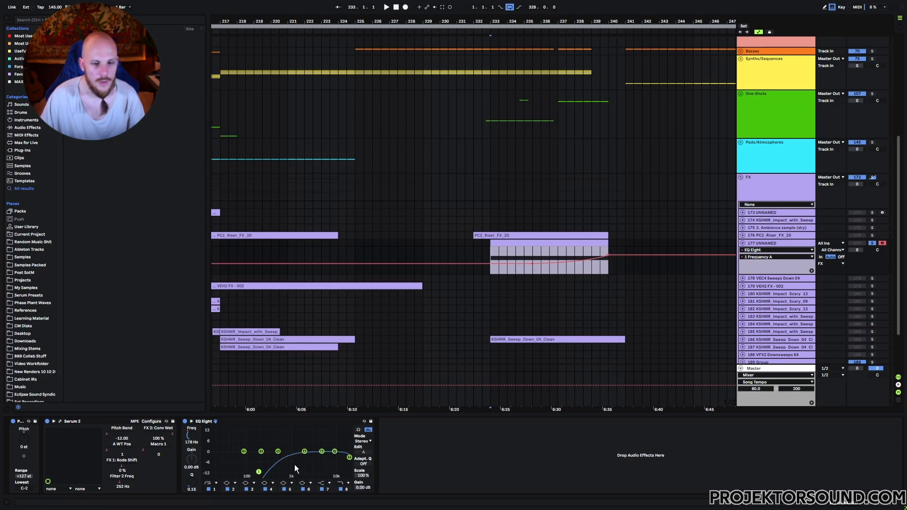
click(191, 486)
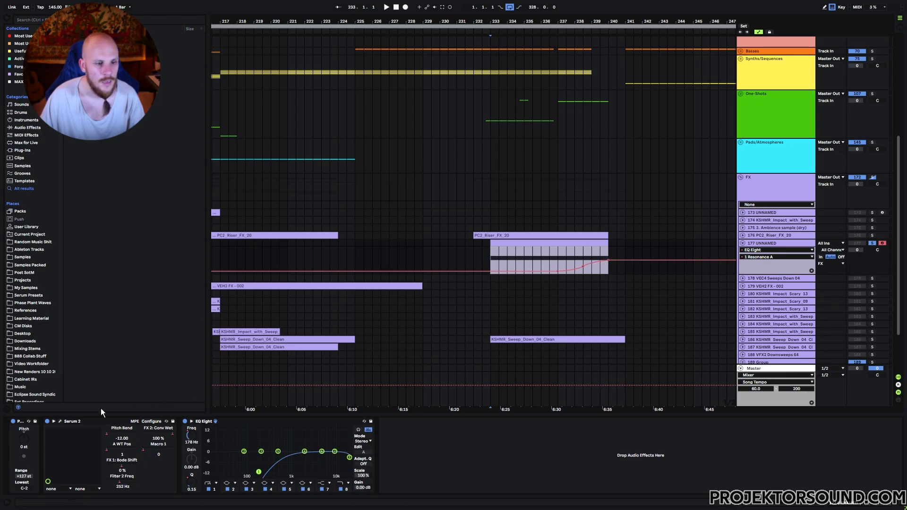
Step: Add Hyper/Dimension and Distortion to the end of Serum 2's main effects chain, with the Tube distortion's drive at 90%
click(60, 422)
click(227, 130)
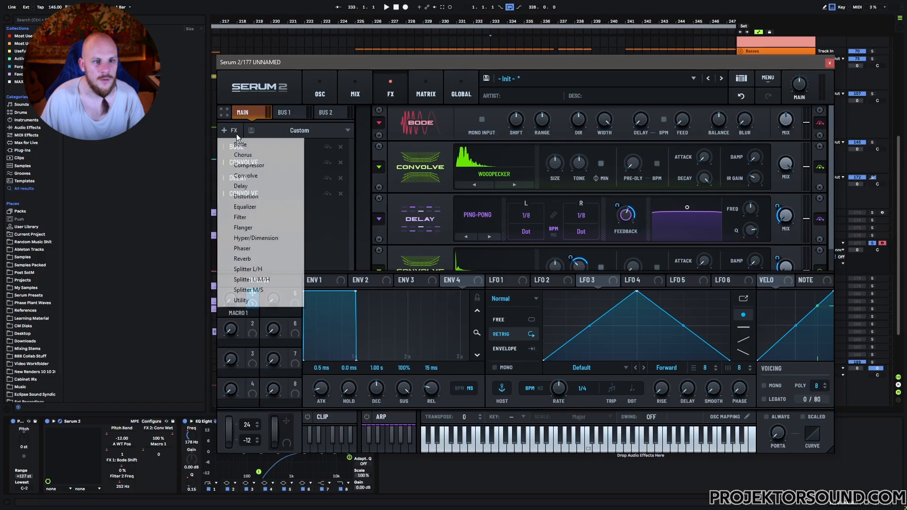
click(256, 238)
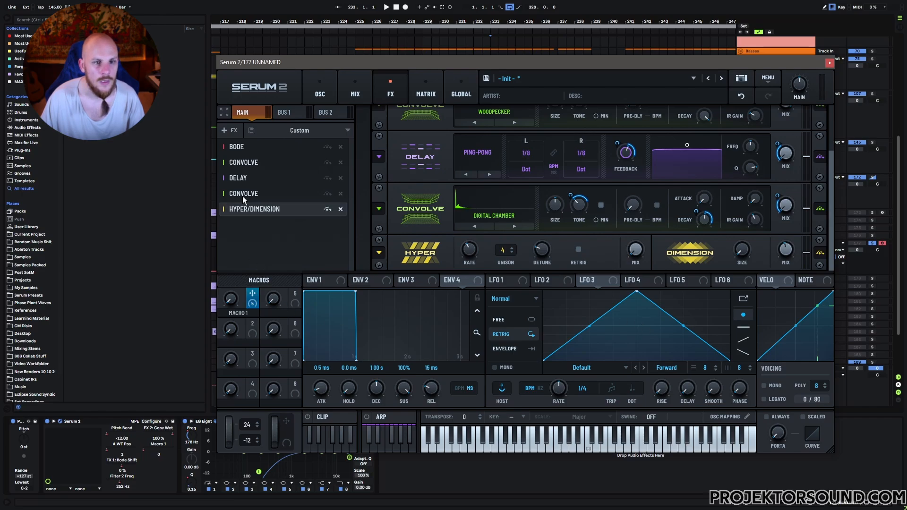
click(233, 129)
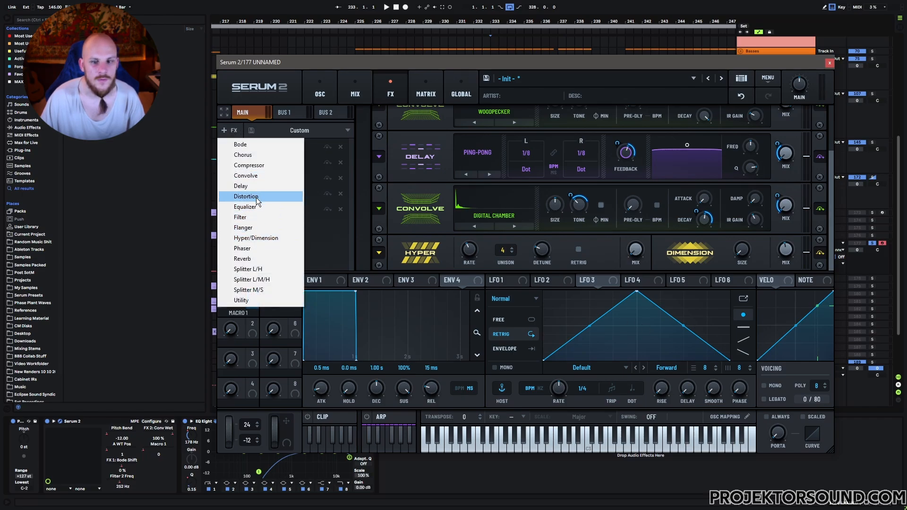
click(257, 197)
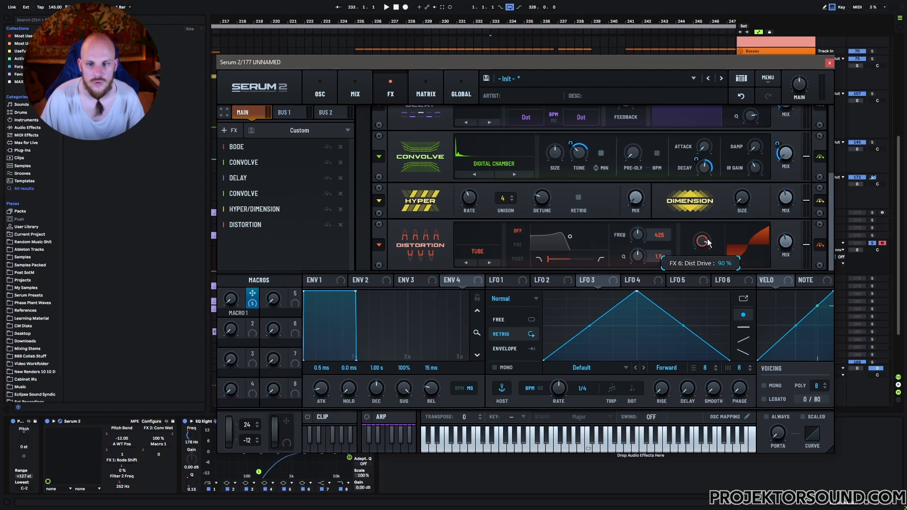
Step: Add a multiband Compressor after the Distortion, with release at 373.4, gain at 3.8 and mix at 70%
click(230, 129)
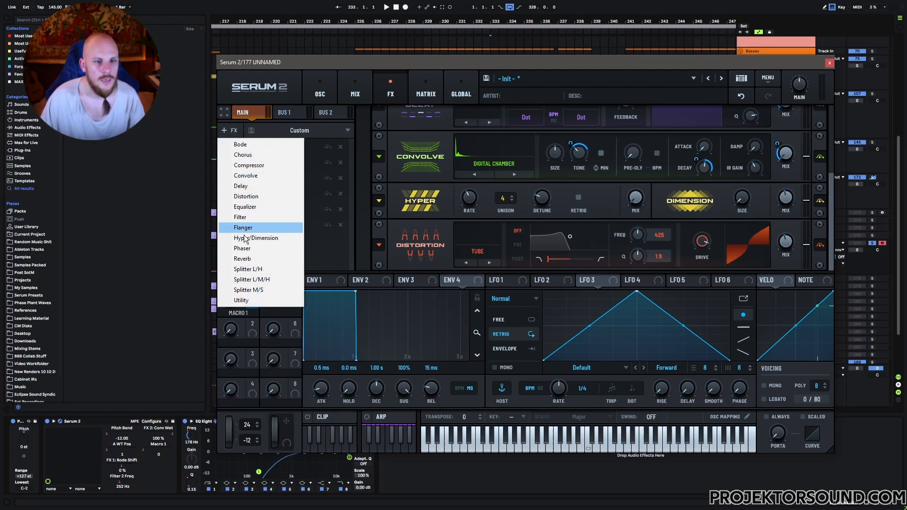
click(258, 177)
click(474, 260)
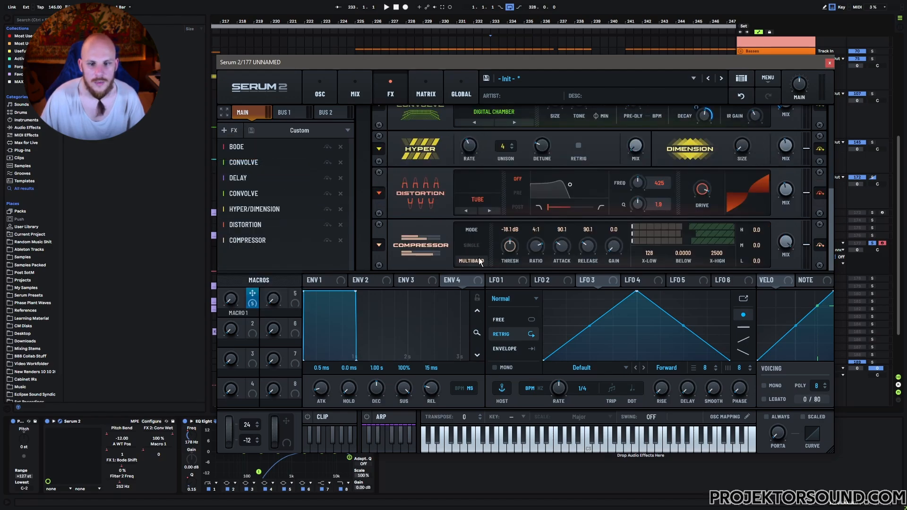
drag(617, 258, 620, 235)
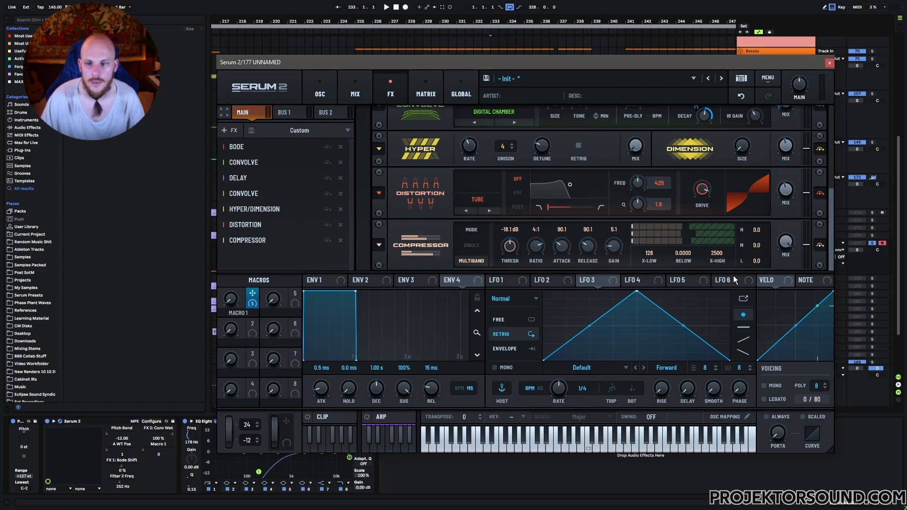
drag(688, 255, 729, 160)
mouse_move(602, 251)
mouse_down()
mouse_move(593, 232)
mouse_move(610, 248)
mouse_up()
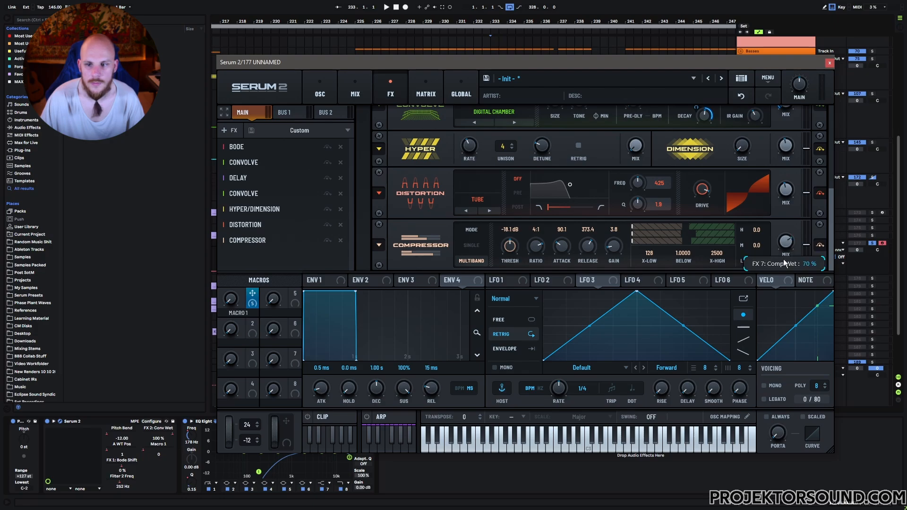
Step: Set the Compressor's ratio to 1.5:1, audition the riser, and lower the Below amount to 0.8271
drag(529, 247, 523, 288)
key(space)
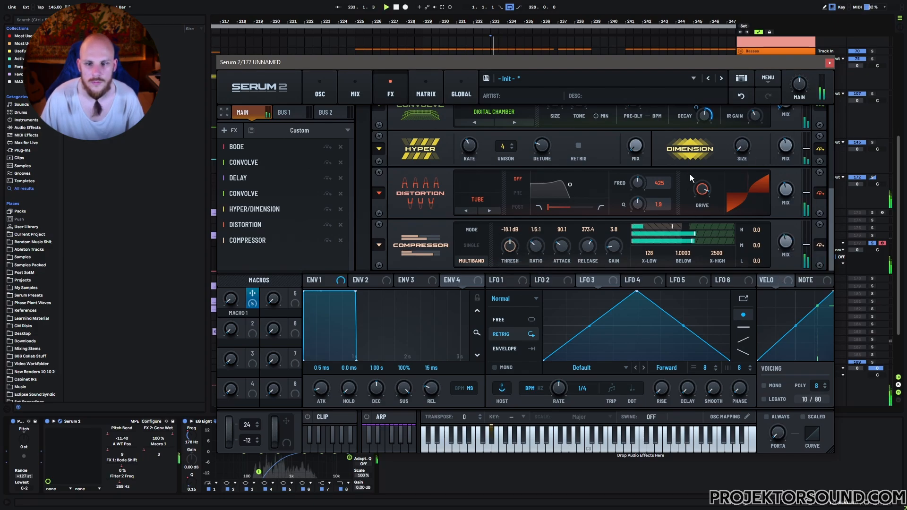
drag(683, 253, 678, 299)
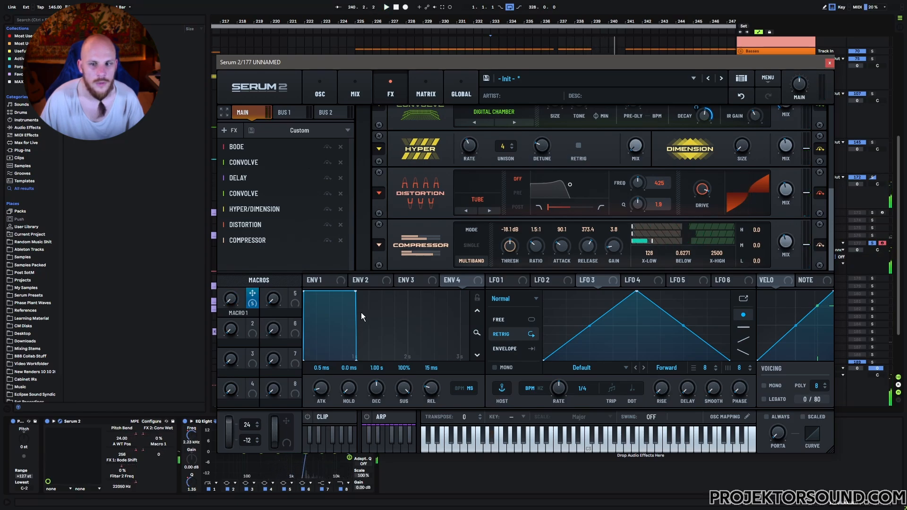
Step: Assign Macro 5 to the Distortion and Compressor mix, and automate it along a rising curve from 0 at bar 233 to 100 at bar 240
drag(295, 293, 787, 194)
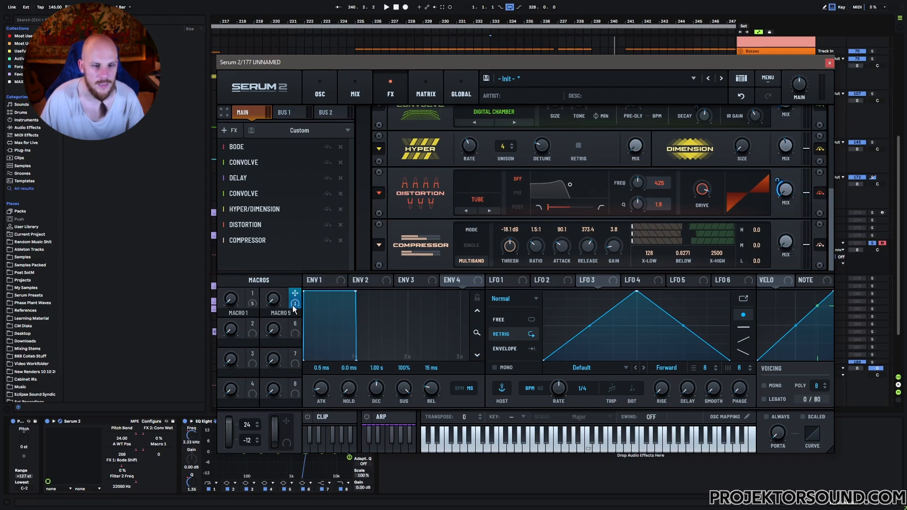
drag(295, 293, 784, 243)
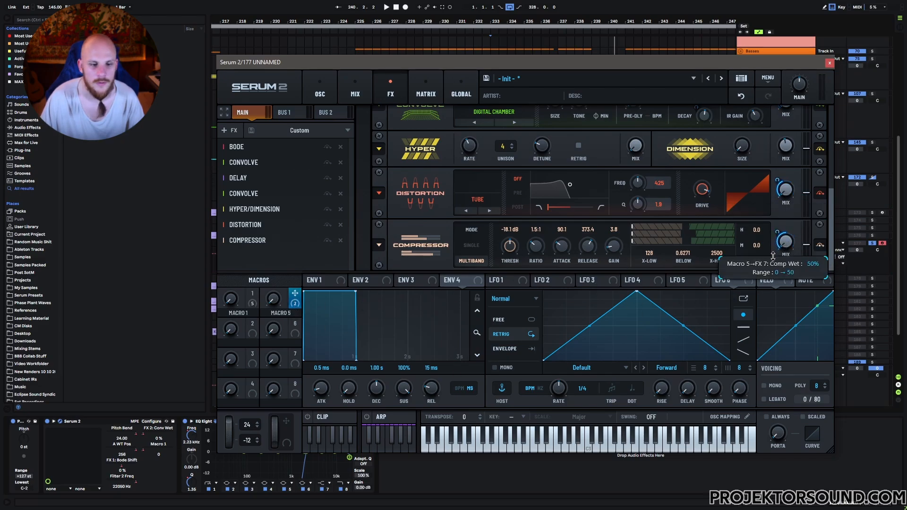
click(830, 63)
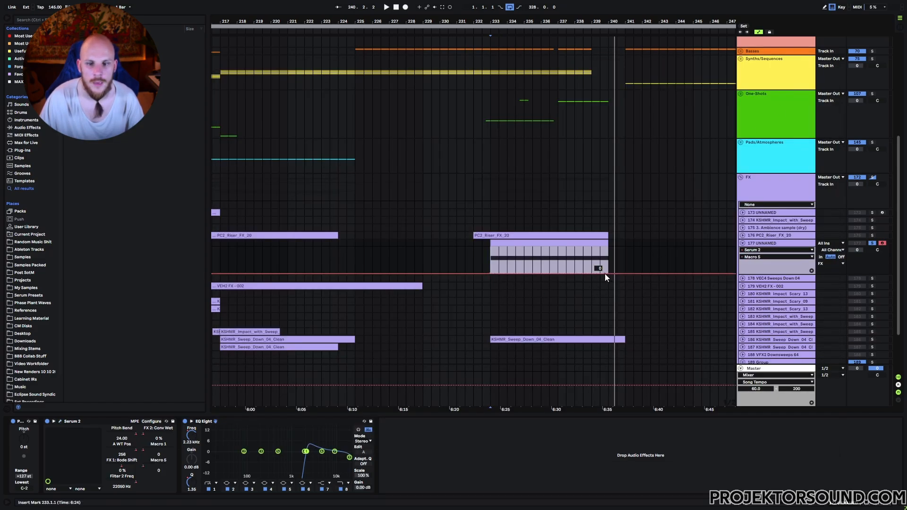
drag(605, 274, 564, 269)
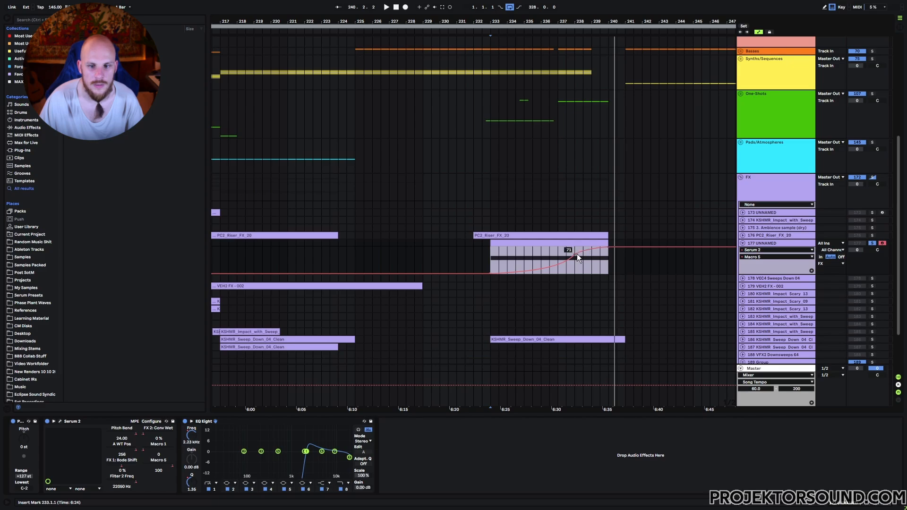
Step: Show all of the riser track's automated parameters in separate lanes, review their curves, and hide the lanes again
click(812, 270)
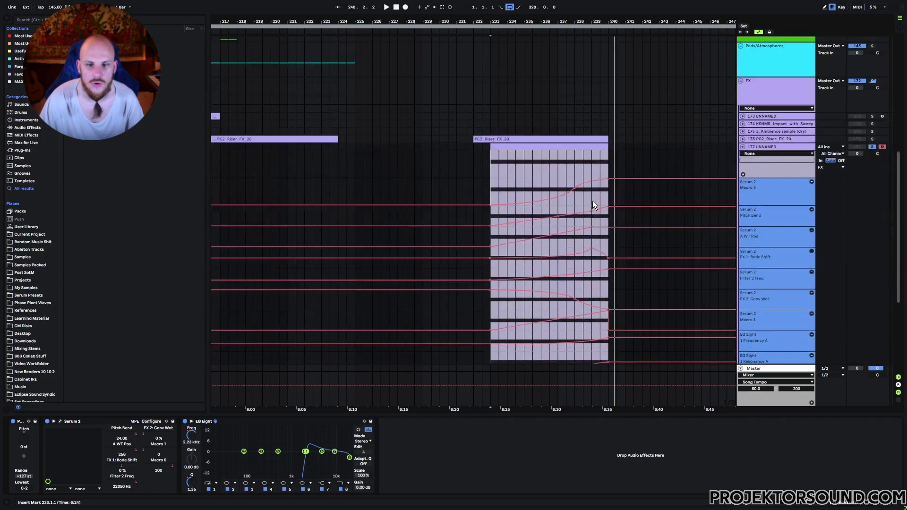
scroll(596, 179, up, 3)
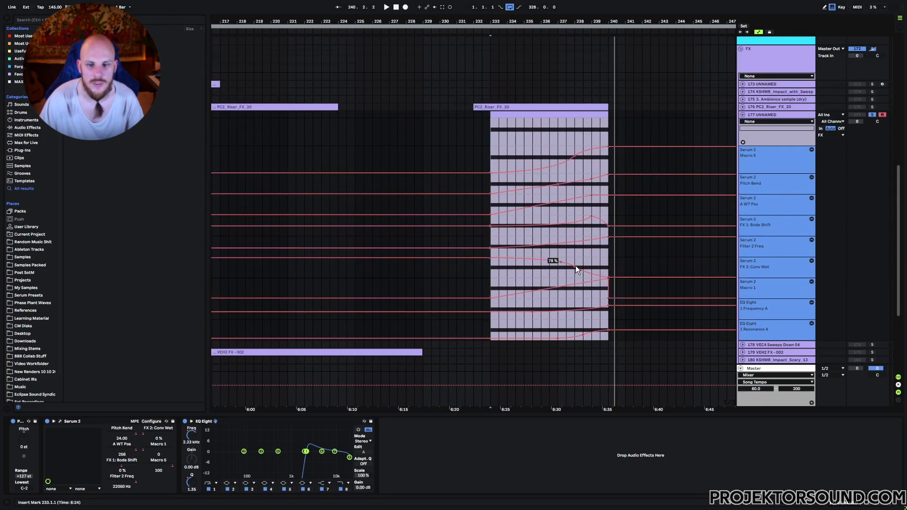
click(811, 150)
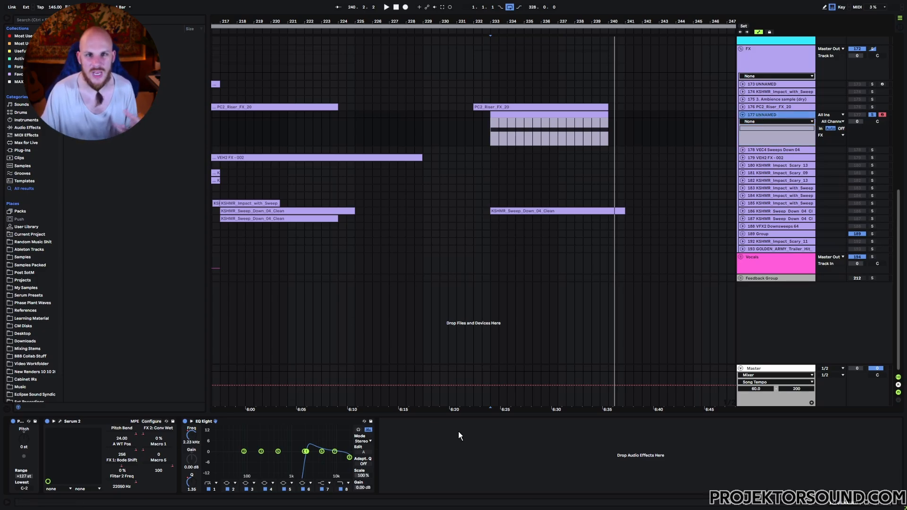
Step: Enable the AC hum1 Noise oscillator through Filter 1 and automate its level rising from zero at bar 233 to about 51% at bar 240
click(61, 421)
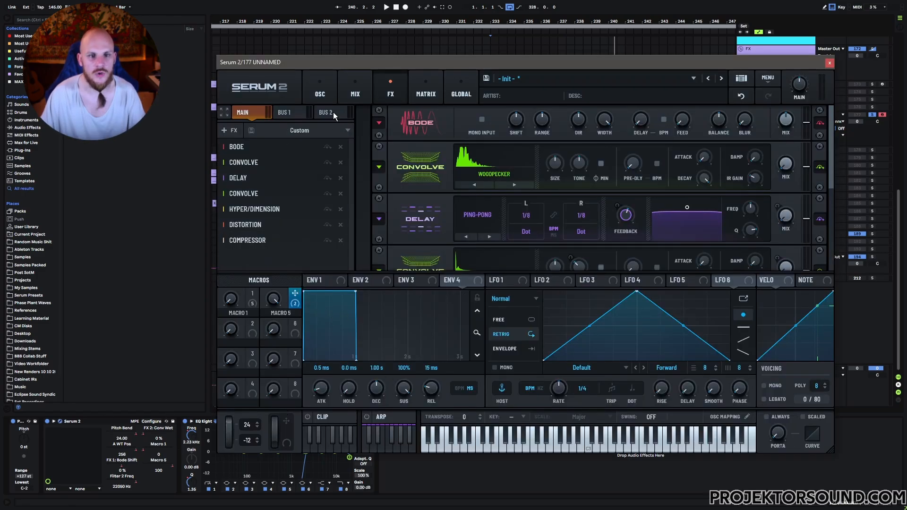
click(326, 95)
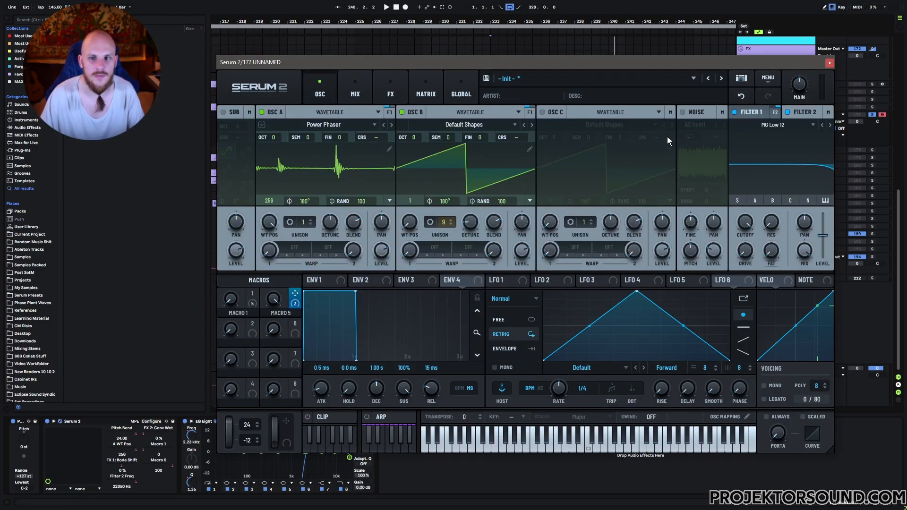
click(682, 112)
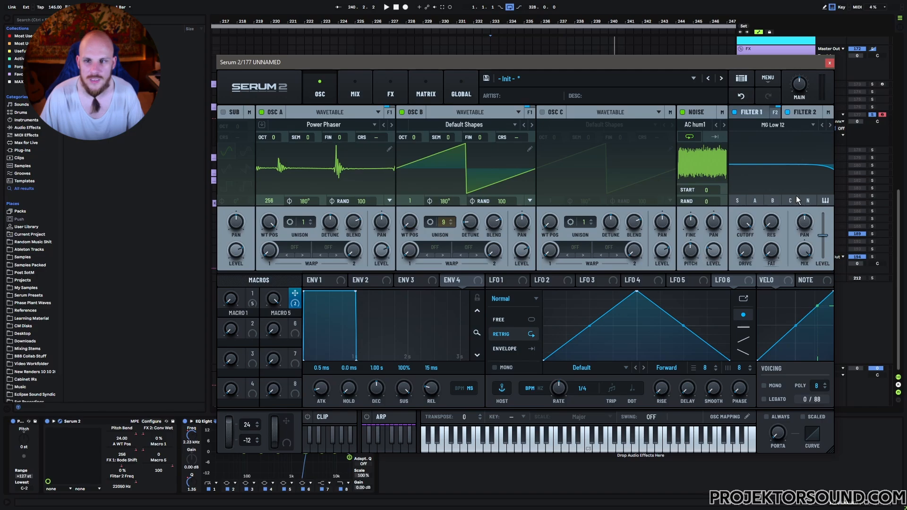
click(804, 111)
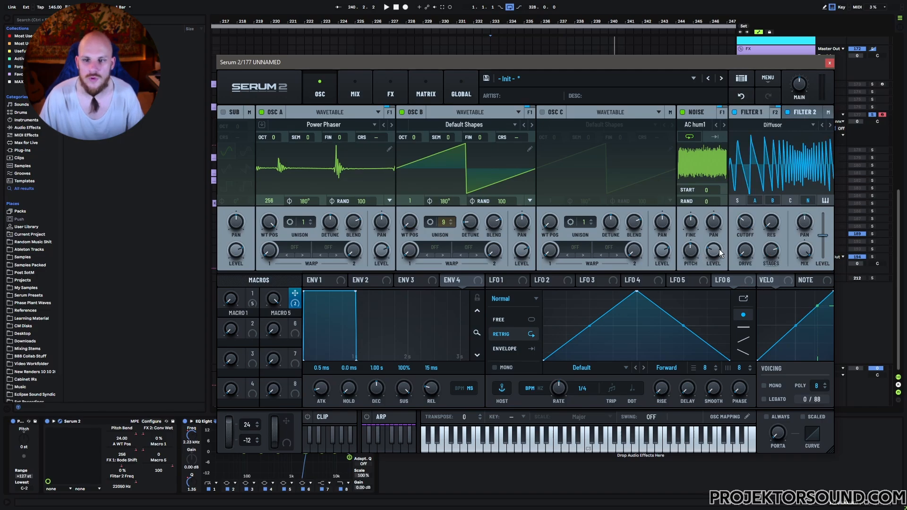
mouse_move(718, 249)
mouse_down()
mouse_move(727, 205)
mouse_move(720, 236)
mouse_up()
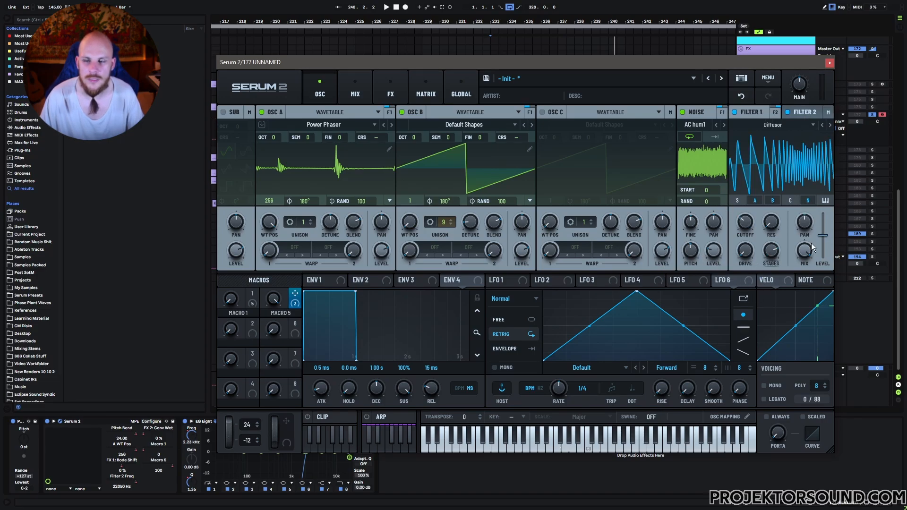
click(830, 63)
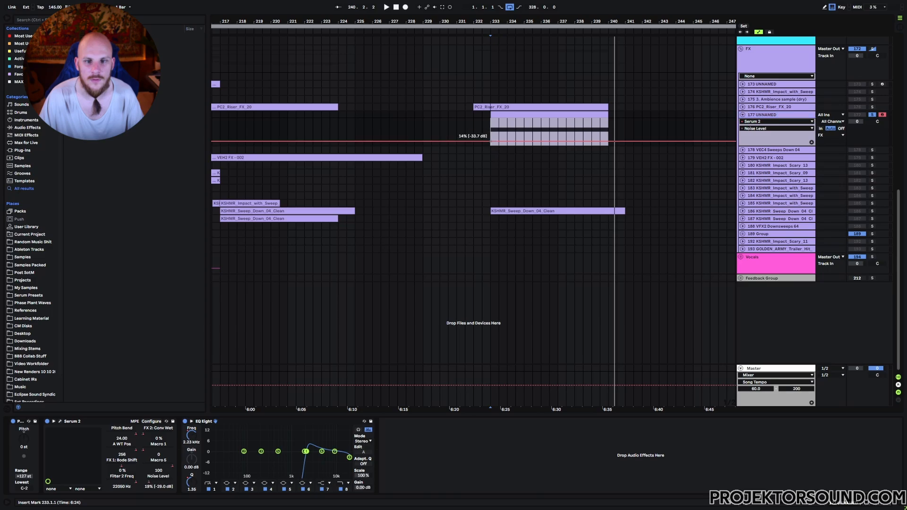
drag(608, 146, 608, 132)
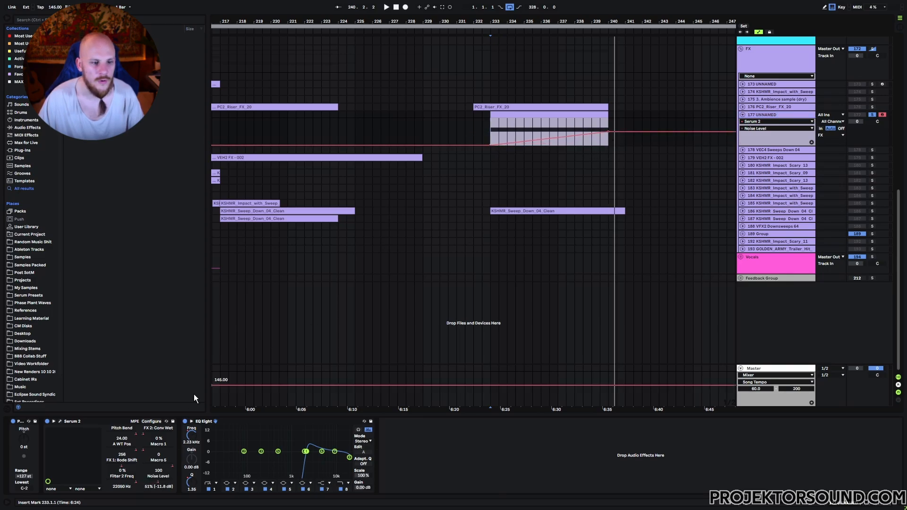
Step: Assign Macro 2 to Filter 1's Bus 1 send in Serum 2's mixer
click(60, 421)
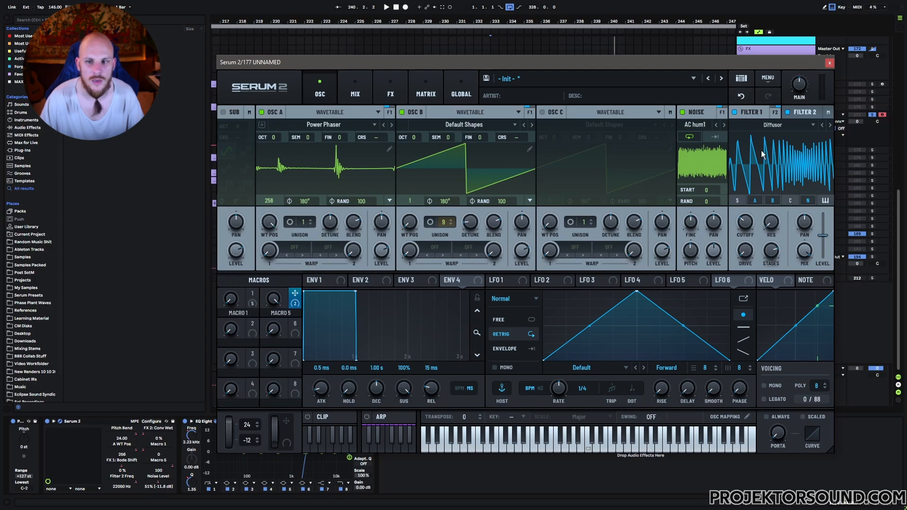
click(773, 112)
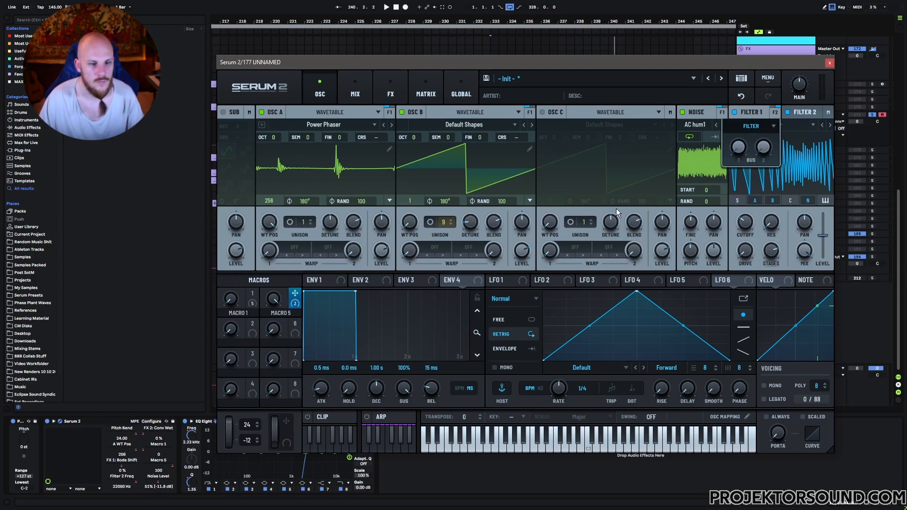
drag(250, 327, 777, 112)
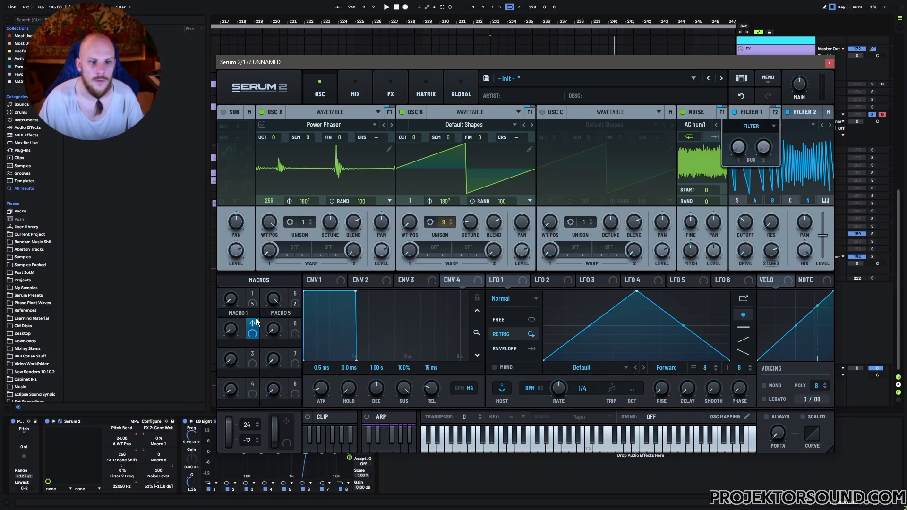
mouse_move(255, 322)
mouse_down()
mouse_move(678, 215)
mouse_move(295, 293)
mouse_move(249, 319)
mouse_up()
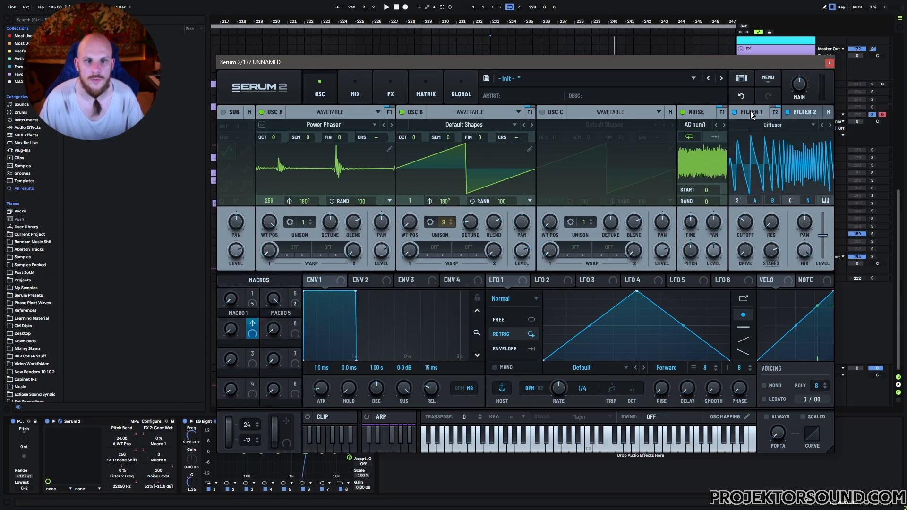
click(359, 94)
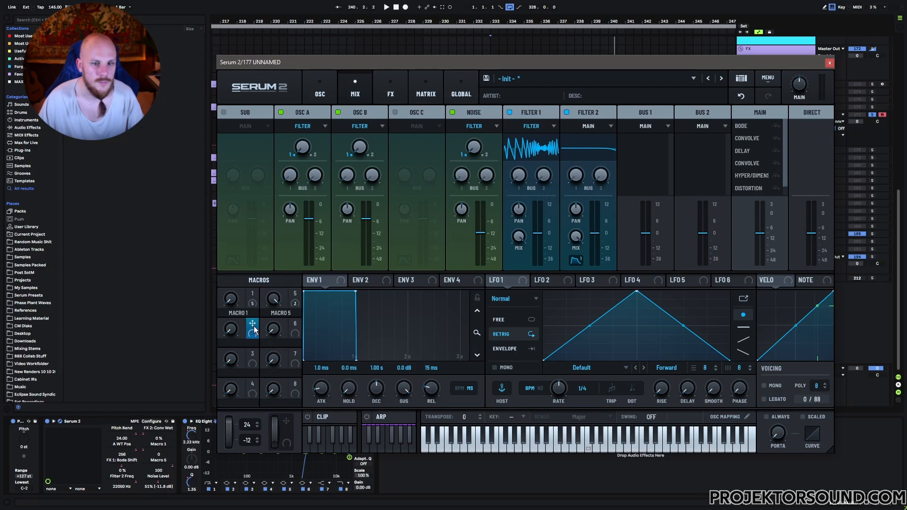
drag(254, 329, 518, 175)
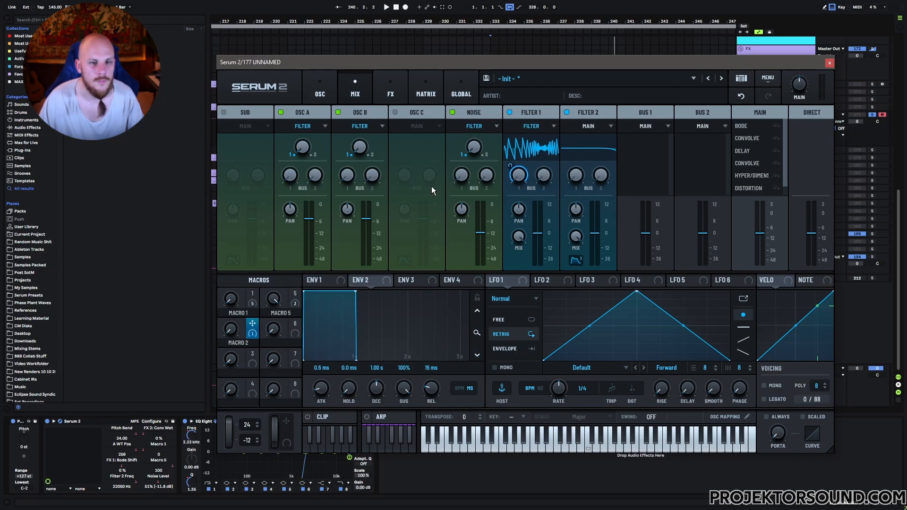
Step: Add a Phaser to Bus 1 with 10 poles, raise its feedback and adjust its depth
click(393, 95)
click(285, 113)
click(241, 182)
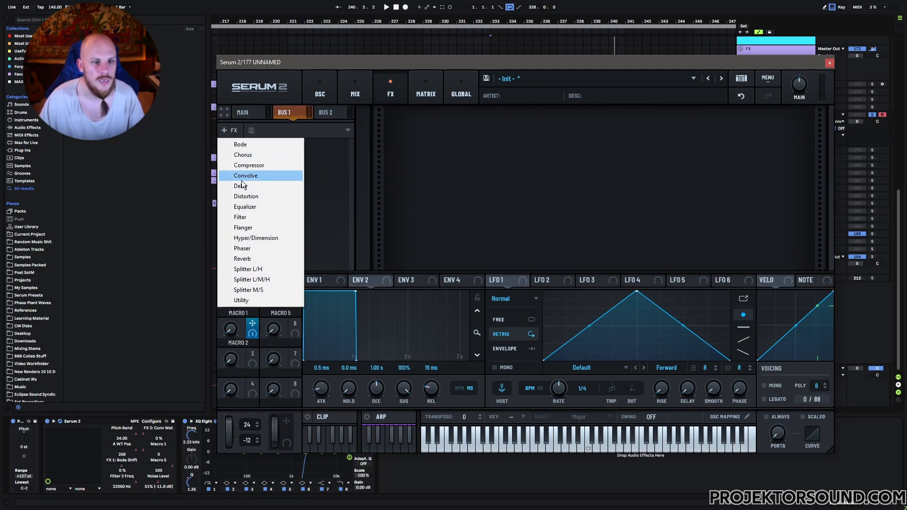
click(242, 248)
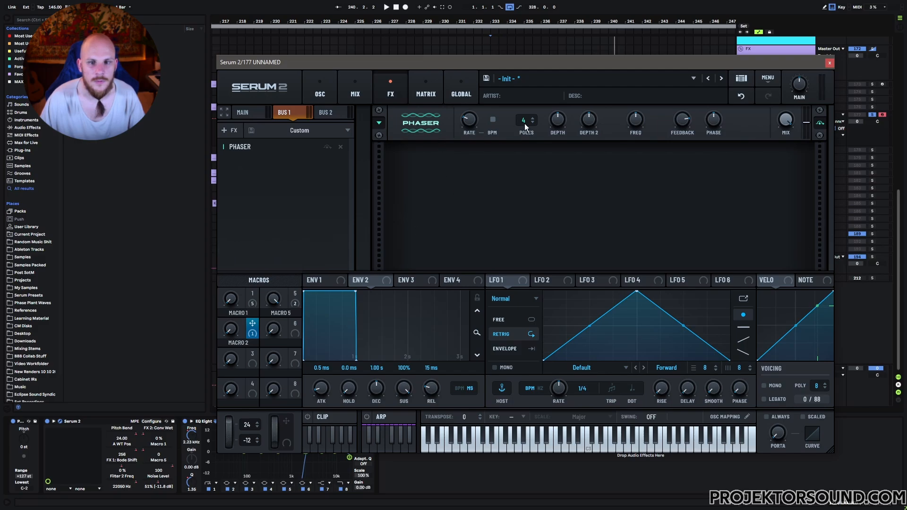
drag(524, 124, 535, 55)
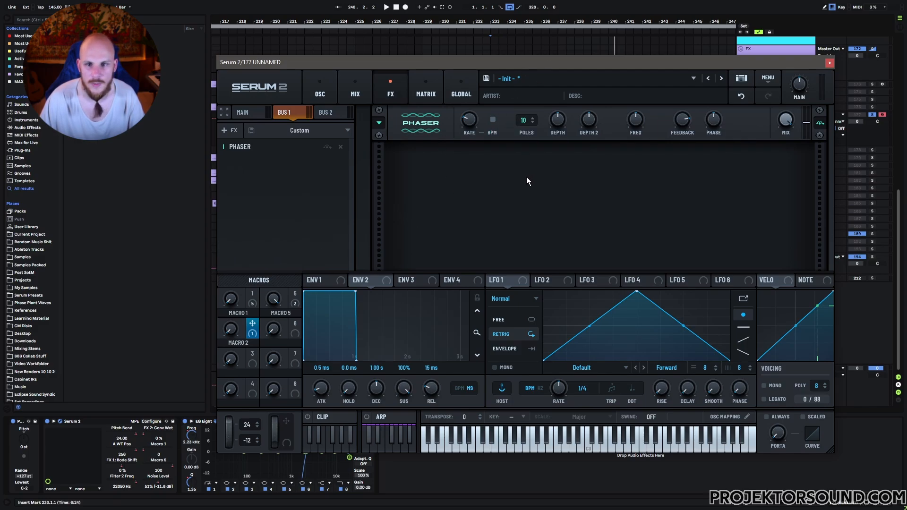
drag(682, 118, 684, 105)
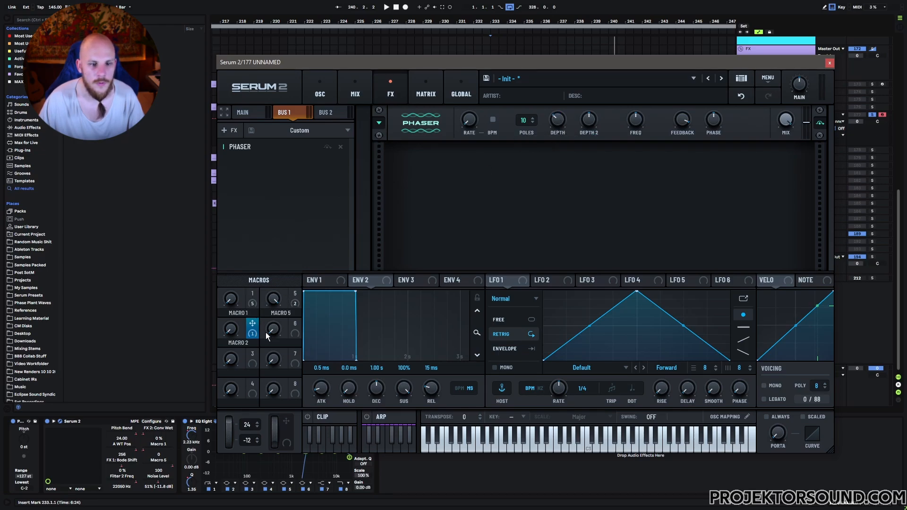
mouse_move(295, 300)
mouse_down()
mouse_move(384, 261)
mouse_move(299, 299)
mouse_up()
click(254, 300)
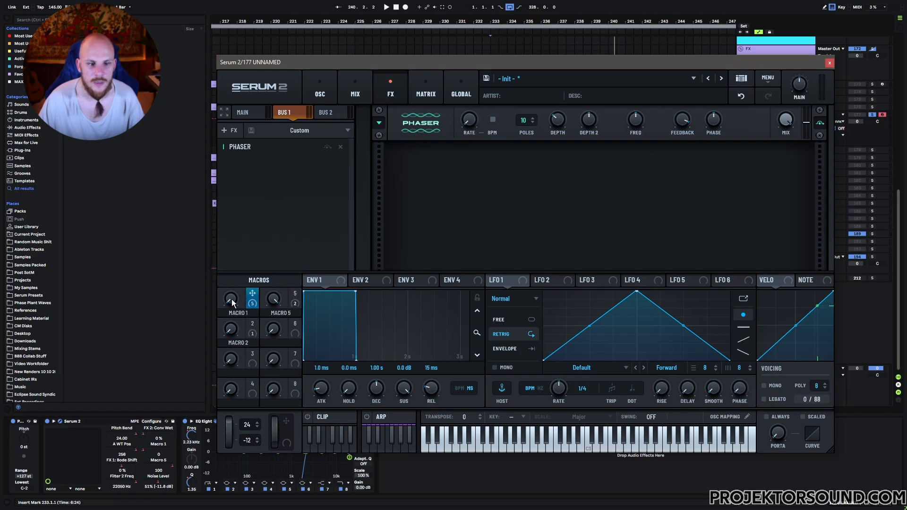
Step: Try assigning Macro 1 to the depth of the Bus 1 phaser, and remove that modulation
click(830, 63)
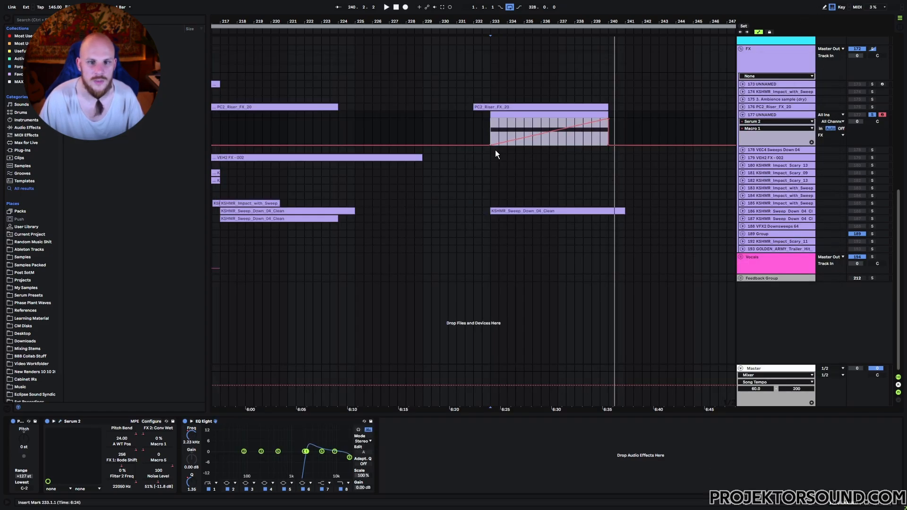
drag(493, 140, 613, 133)
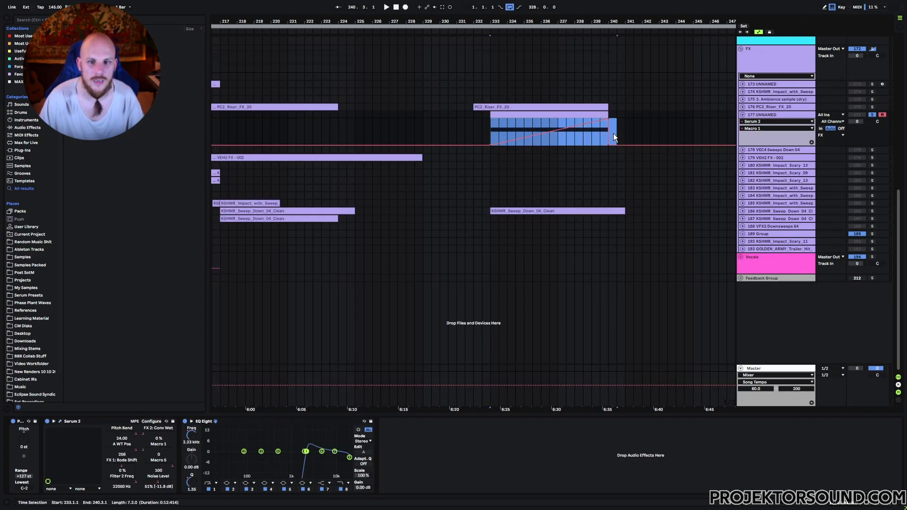
click(67, 421)
drag(252, 293, 556, 120)
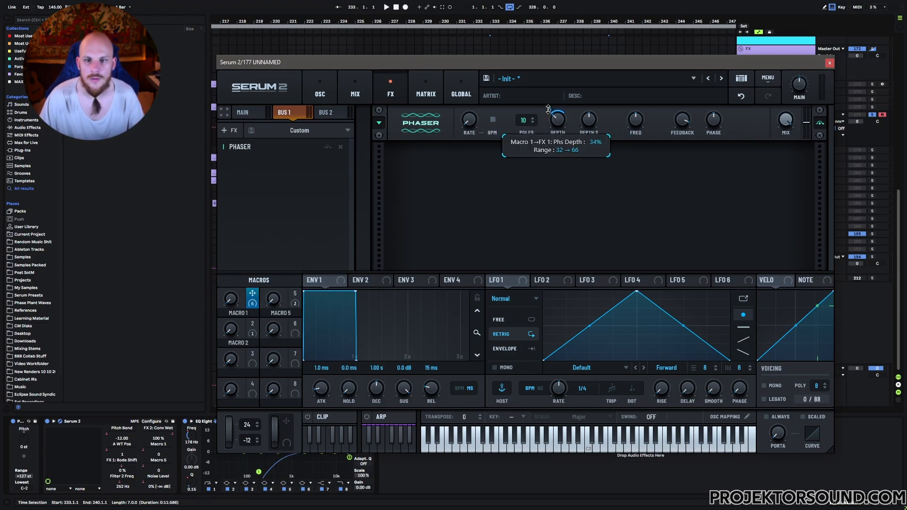
right_click(553, 119)
click(588, 202)
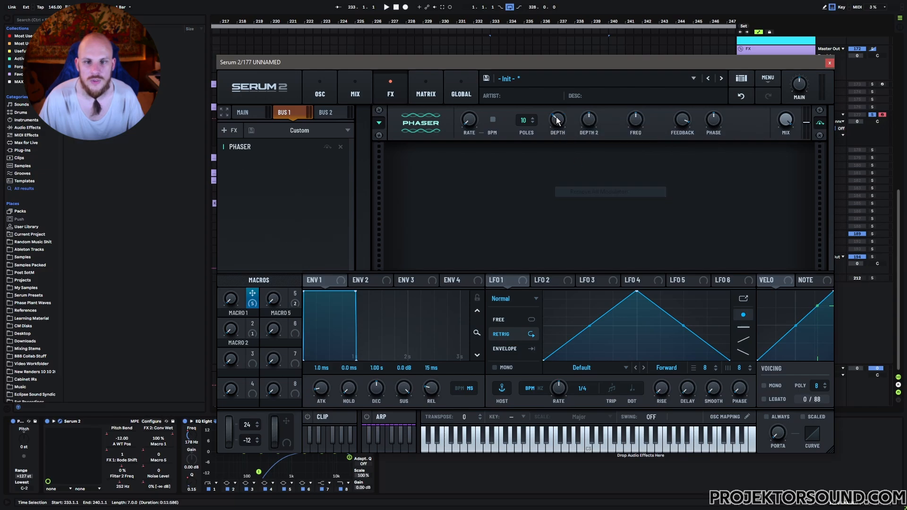
Step: Assign Macro 1 to the frequency of the Bus 1 phaser
drag(252, 297, 634, 122)
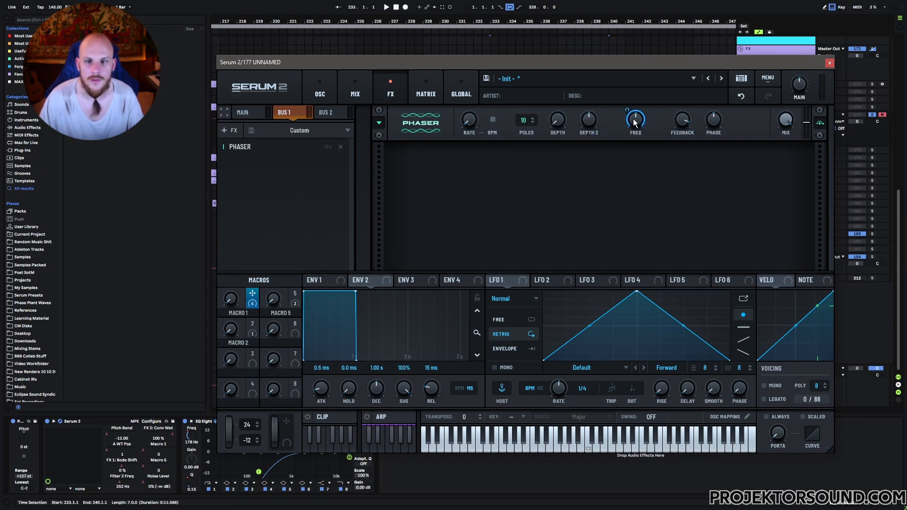
mouse_move(625, 123)
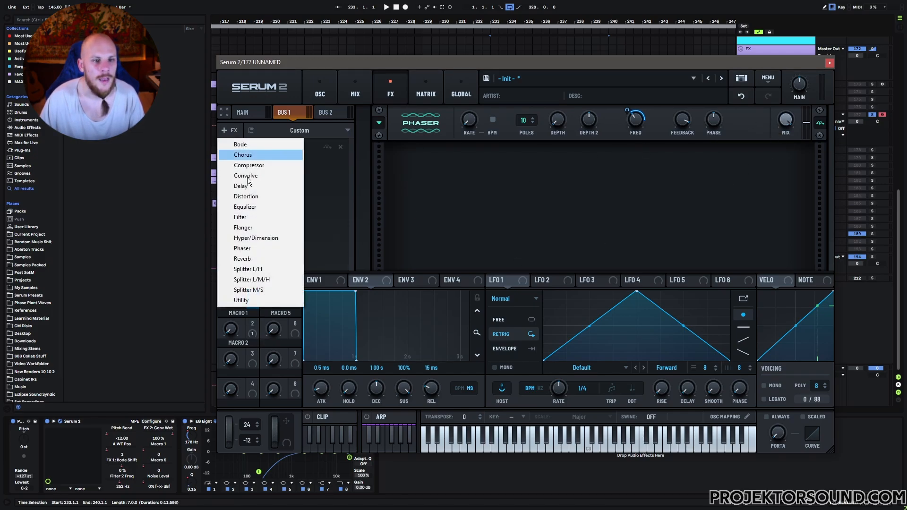
Step: Add a Chorus to Bus 1 with more feedback, less depth and its filter switched to HPF
click(231, 130)
click(260, 156)
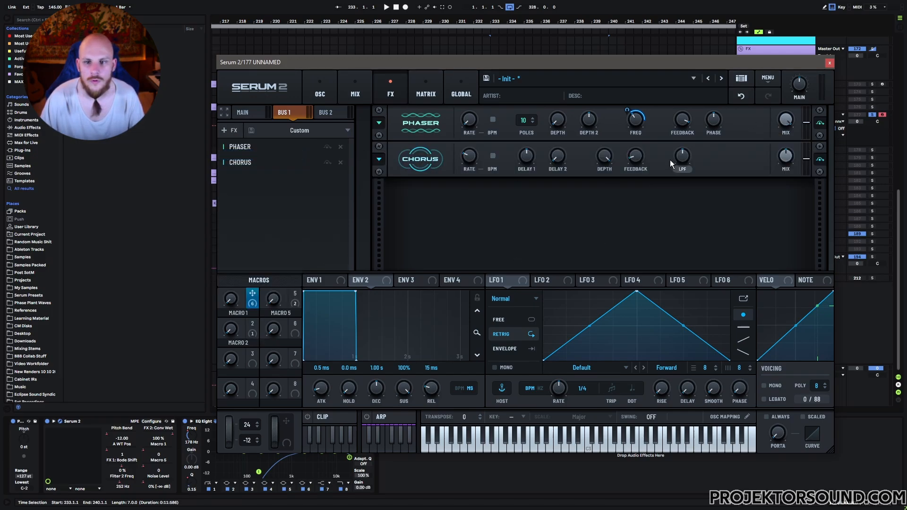
drag(637, 159, 645, 126)
drag(607, 155, 592, 194)
Step: Add a Distortion in Downsample mode with its drive reset to Bus 1, followed by a Hyper/Dimension effect
click(233, 130)
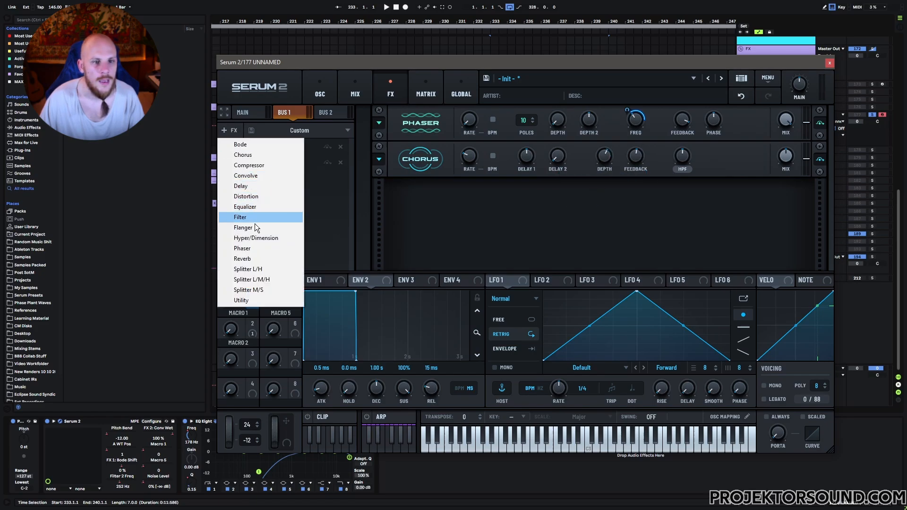
click(252, 197)
click(478, 210)
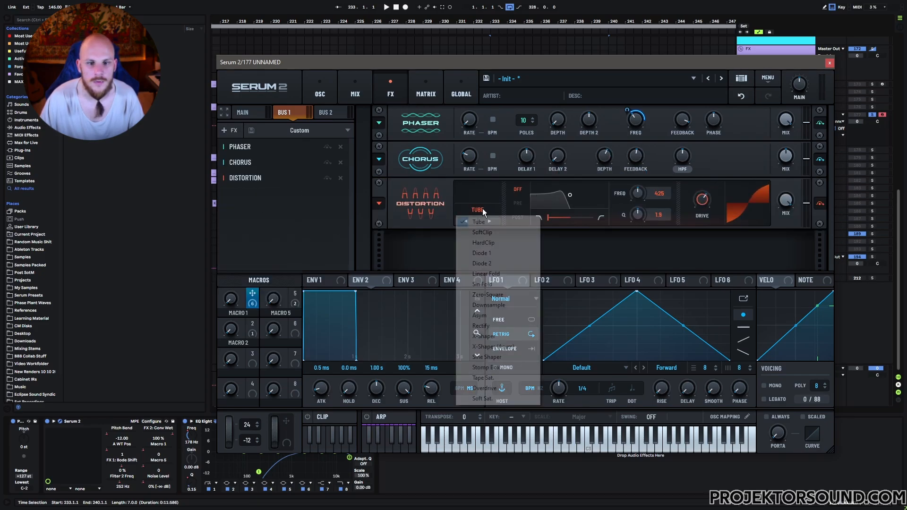
click(496, 305)
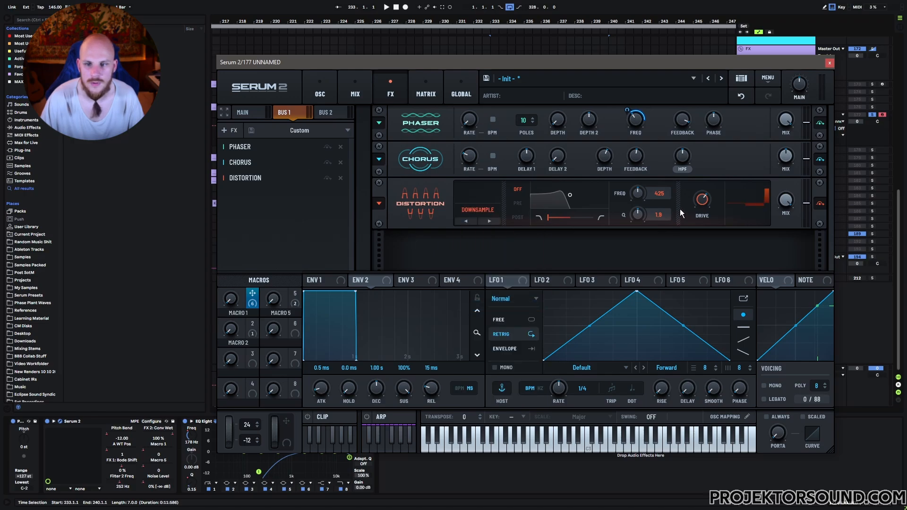
right_click(701, 200)
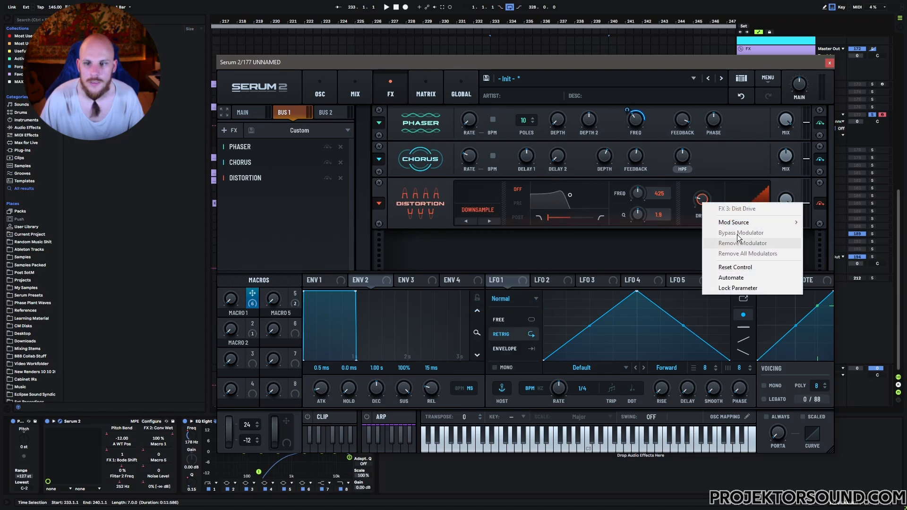
click(733, 266)
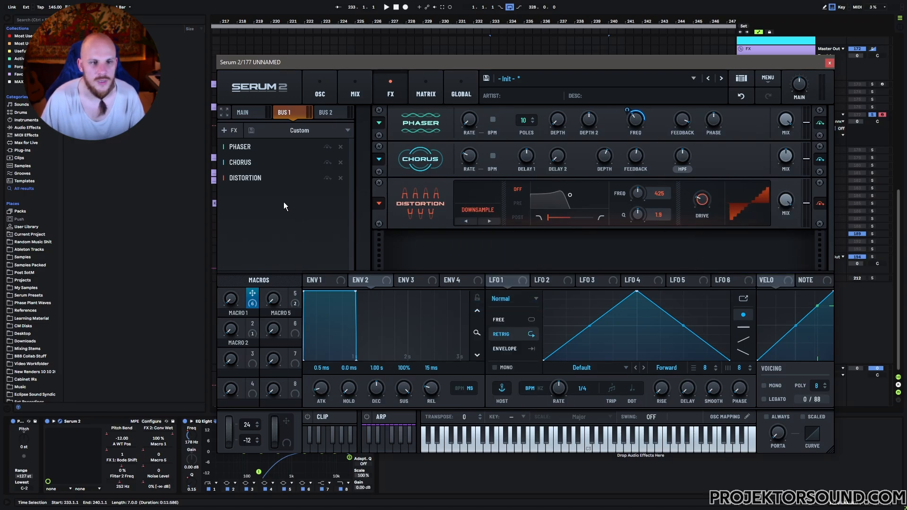
click(231, 128)
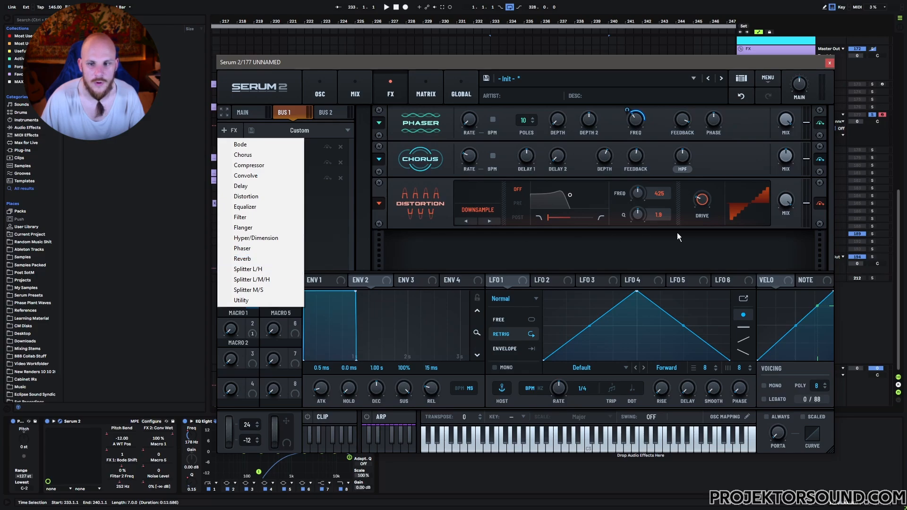
click(264, 238)
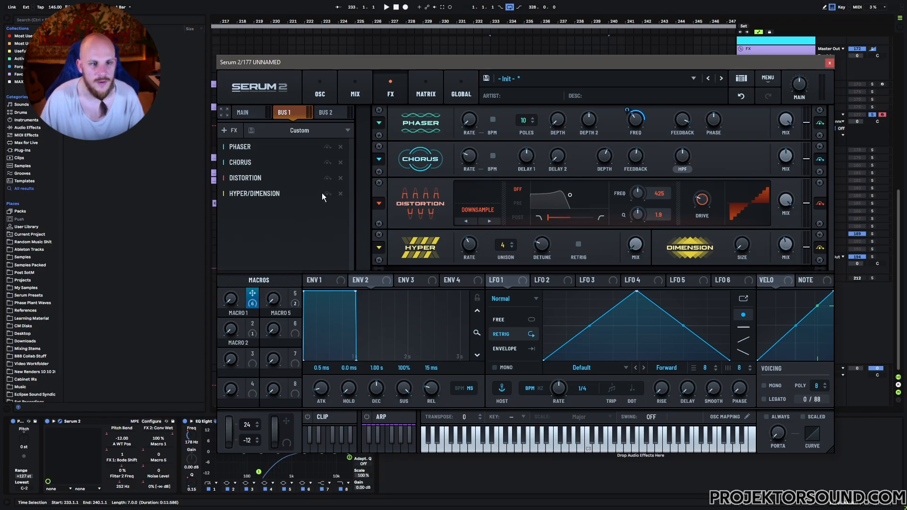
Step: Check Filter 1's Bus 1 send in the mixer and automate Macro 2 rising from 0 at bar 233 to 100 at bar 240
click(355, 94)
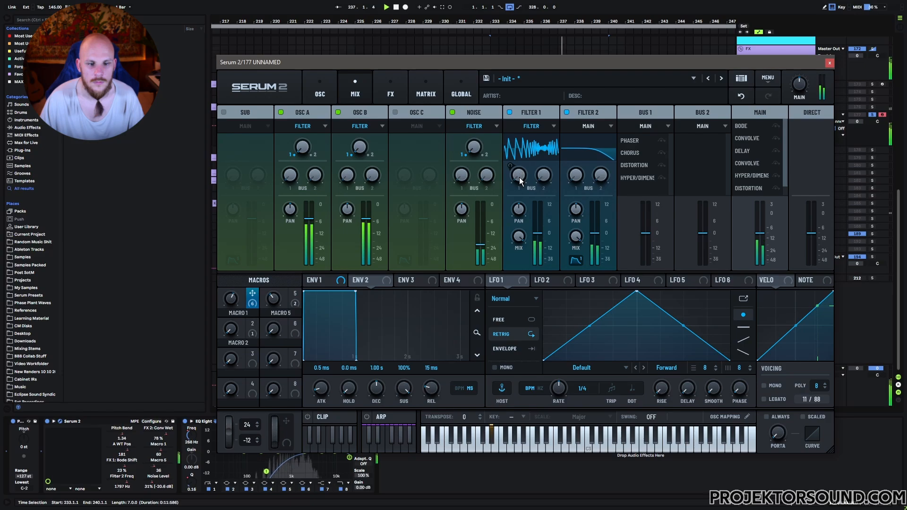
mouse_move(519, 180)
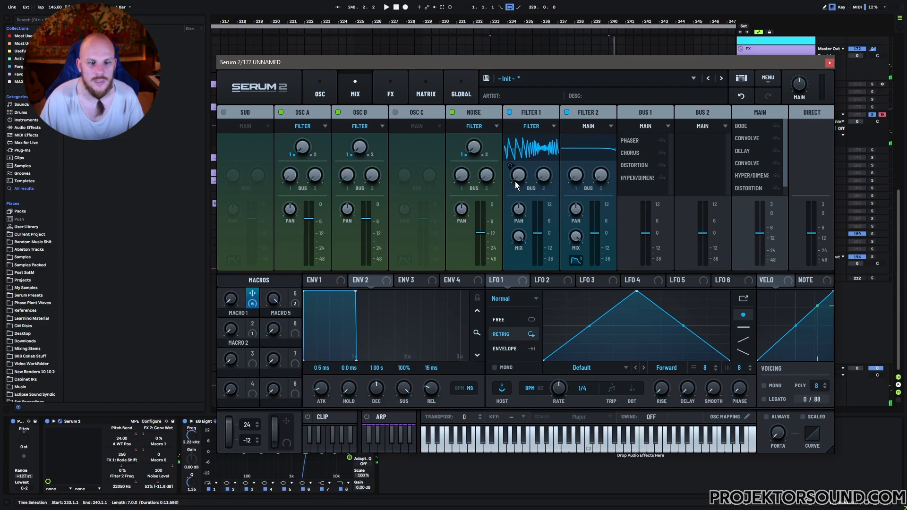
drag(516, 185, 518, 179)
mouse_move(229, 332)
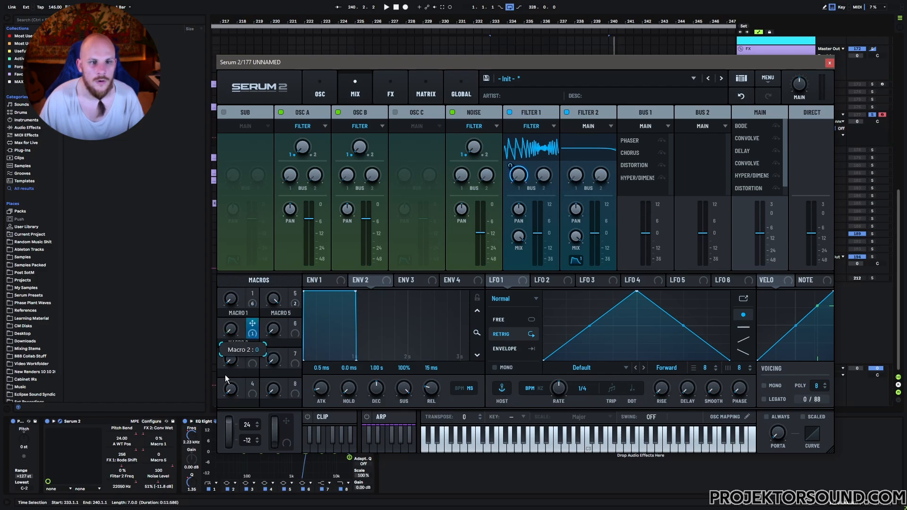
click(829, 63)
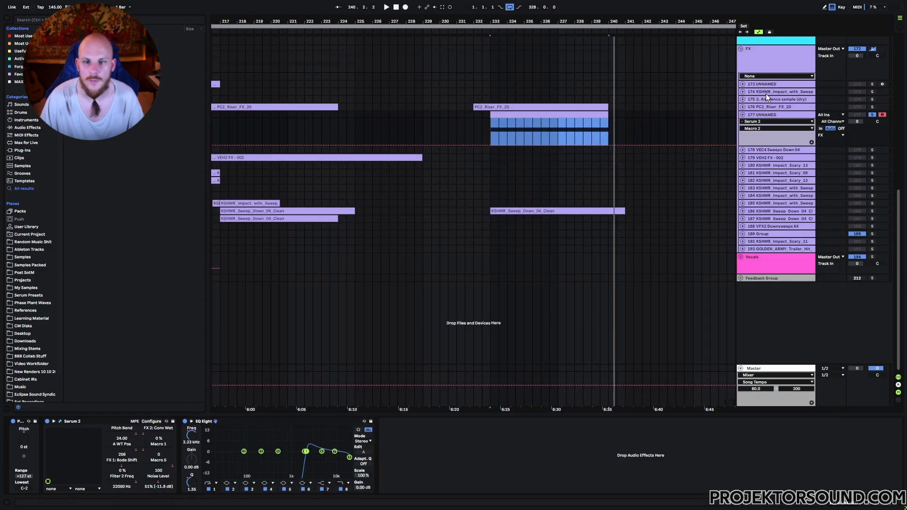
click(490, 145)
drag(607, 145, 608, 119)
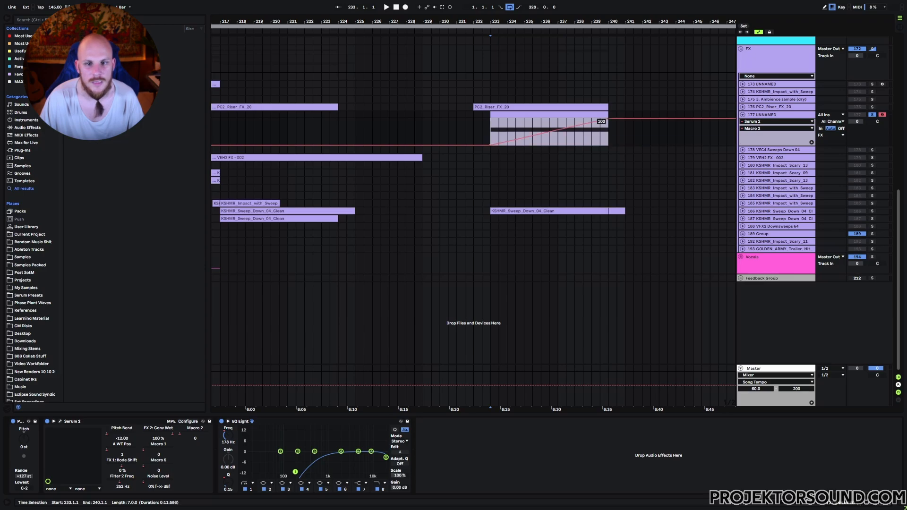
Step: Bend the Macro 2 automation ramp into an S-shaped curve, audition the riser and make the curve's rise more gradual
click(574, 126)
drag(537, 135, 537, 144)
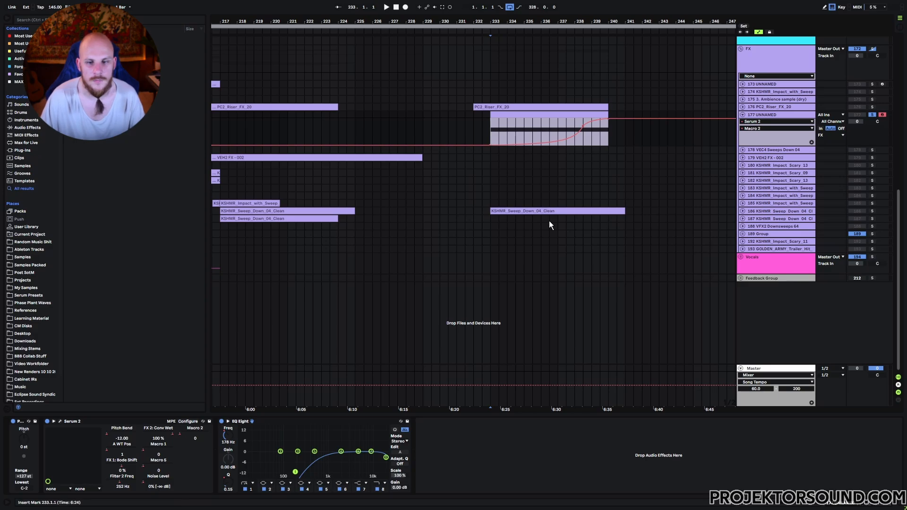
key(space)
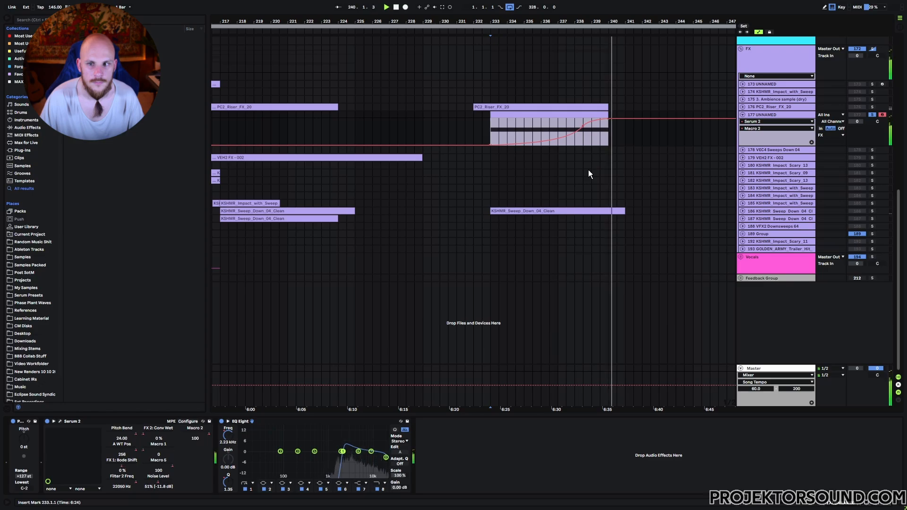
key(space)
key(space)
drag(568, 135, 568, 133)
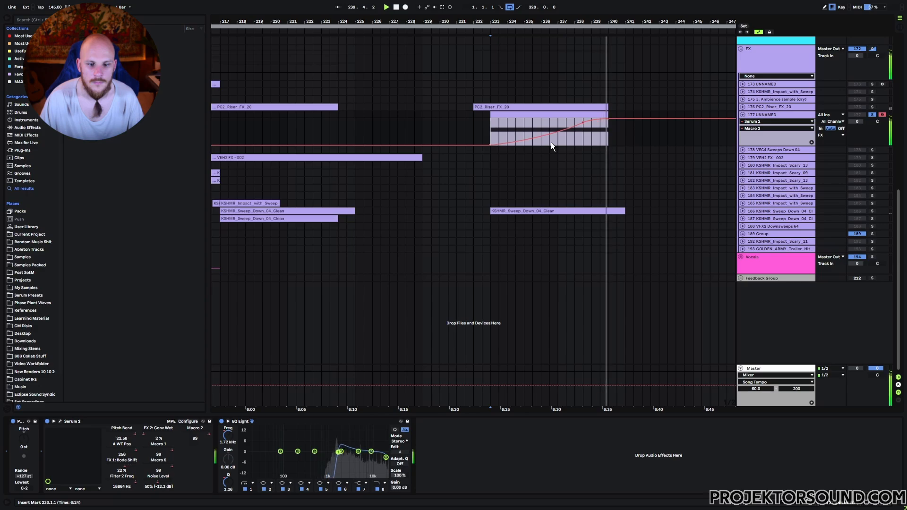
Step: Adjust the Bus 1 phaser's Macro 1 frequency modulation and raise its Depth 2 while auditioning the riser
click(60, 421)
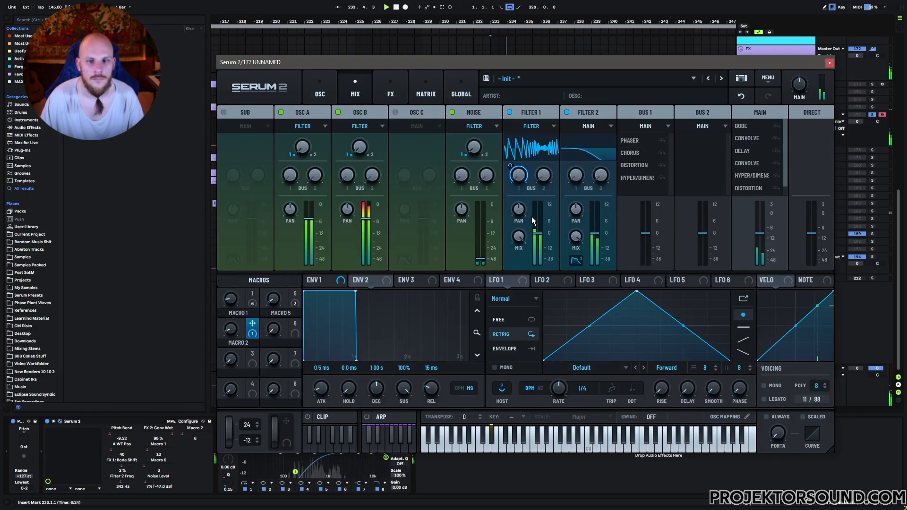
click(394, 94)
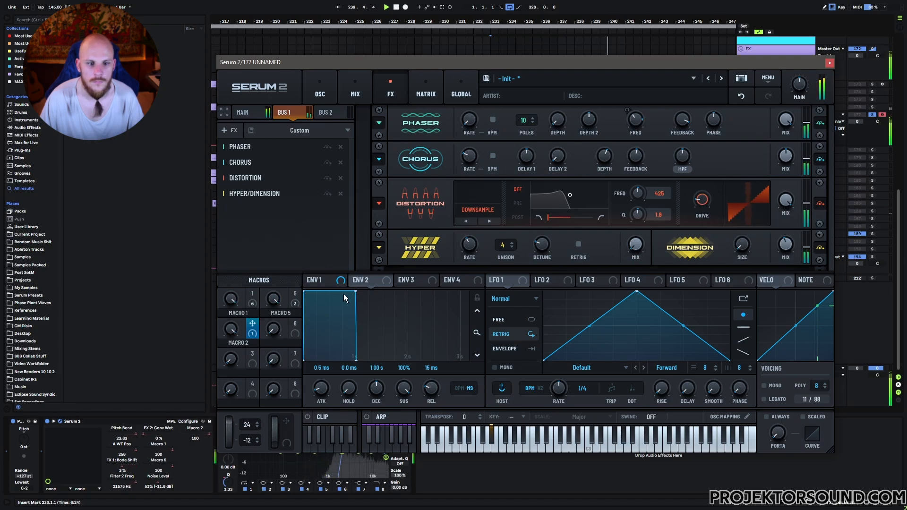
drag(252, 294, 624, 131)
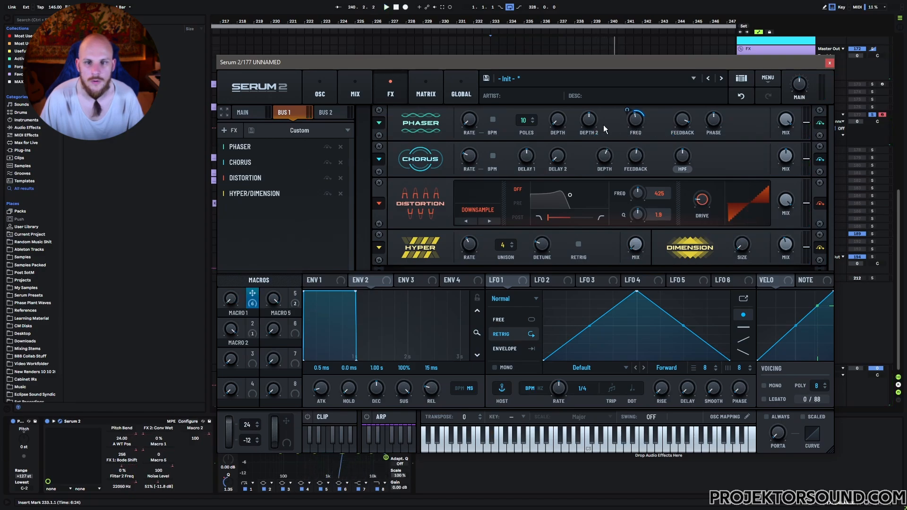
key(space)
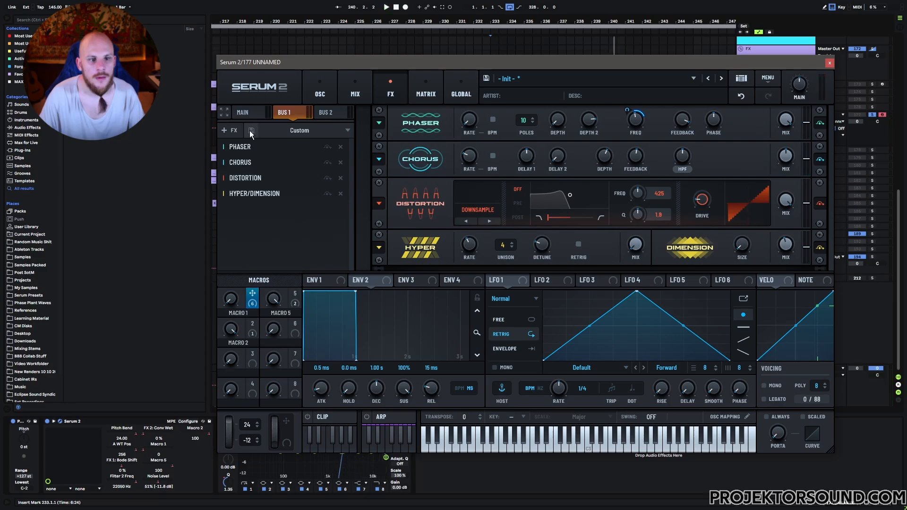
Step: Add a multiband Compressor to Bus 1 with -19.3 dB threshold, 1.7:1 ratio, 37.1 attack, 408.3 release, 10.6 gain and Below at 1.0000
click(227, 130)
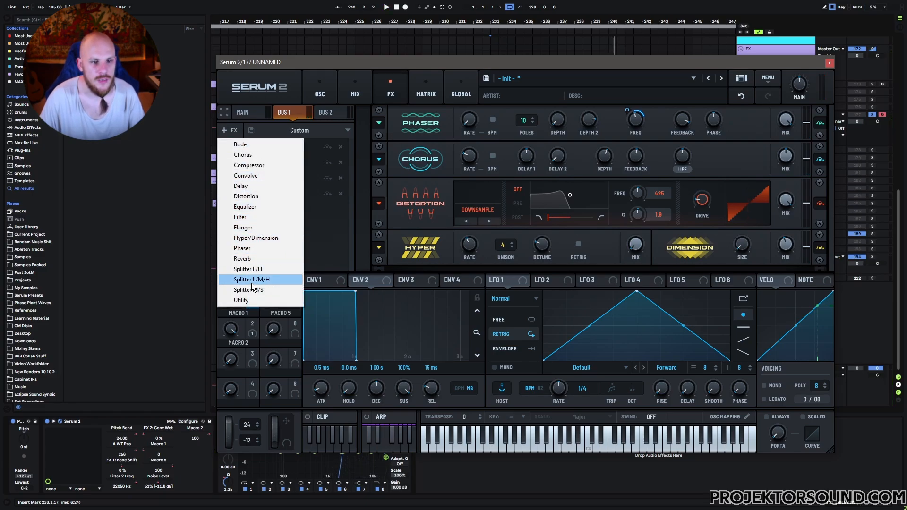
click(254, 165)
click(471, 261)
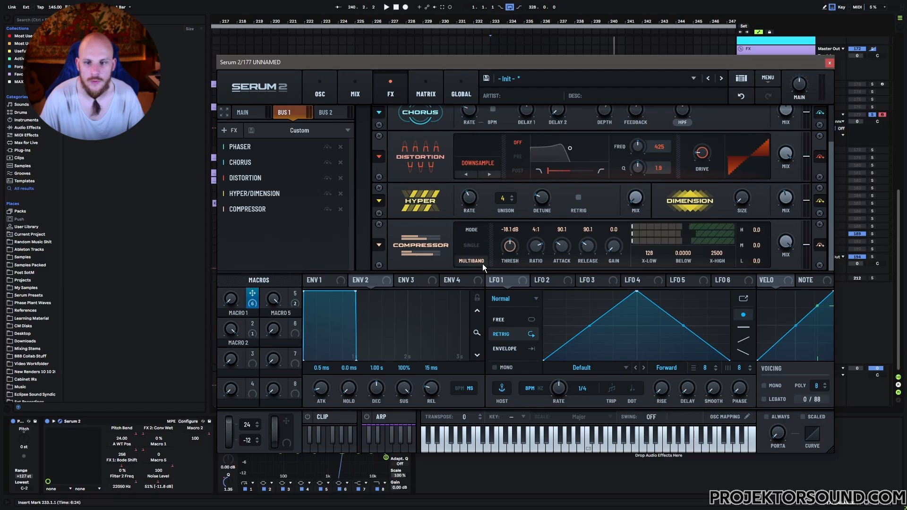
drag(681, 255, 714, 125)
drag(608, 246, 613, 215)
drag(563, 255, 562, 263)
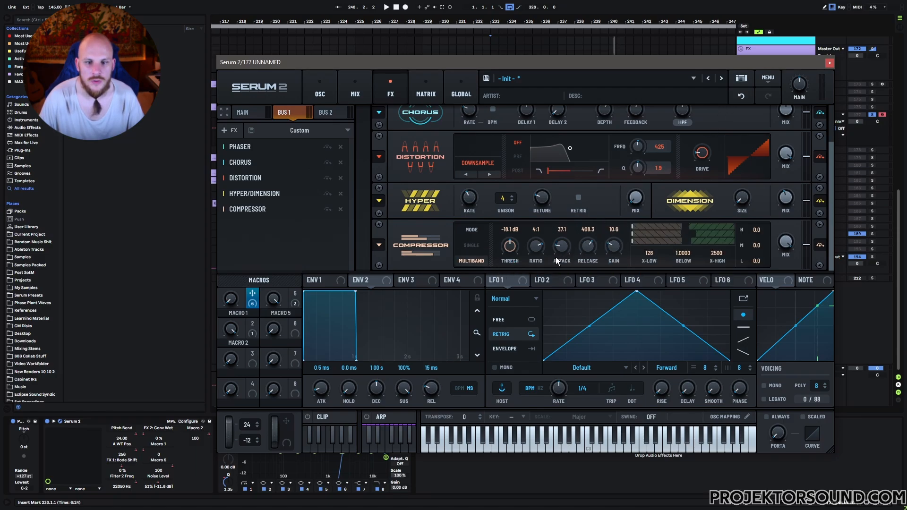
drag(516, 244, 516, 247)
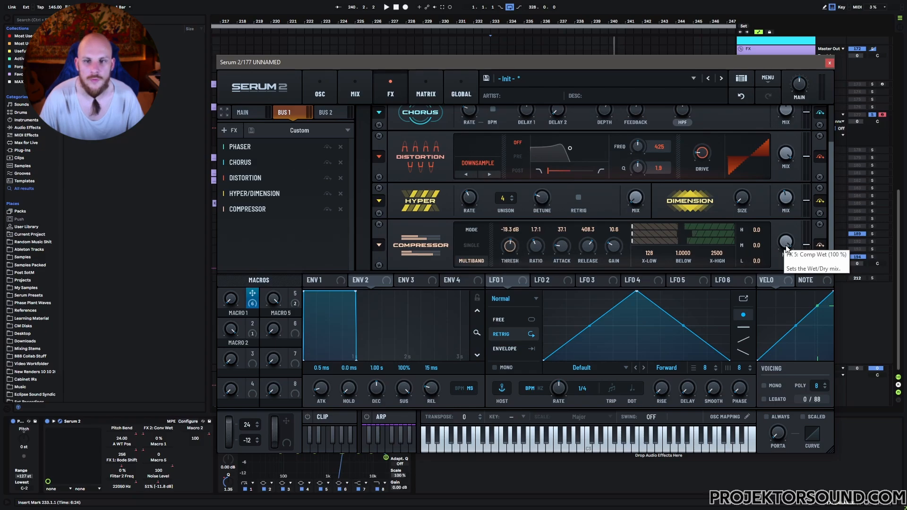
Step: Play the riser, lower the Bus 1 compressor's mix and assign Macro 1 to modulate it
key(space)
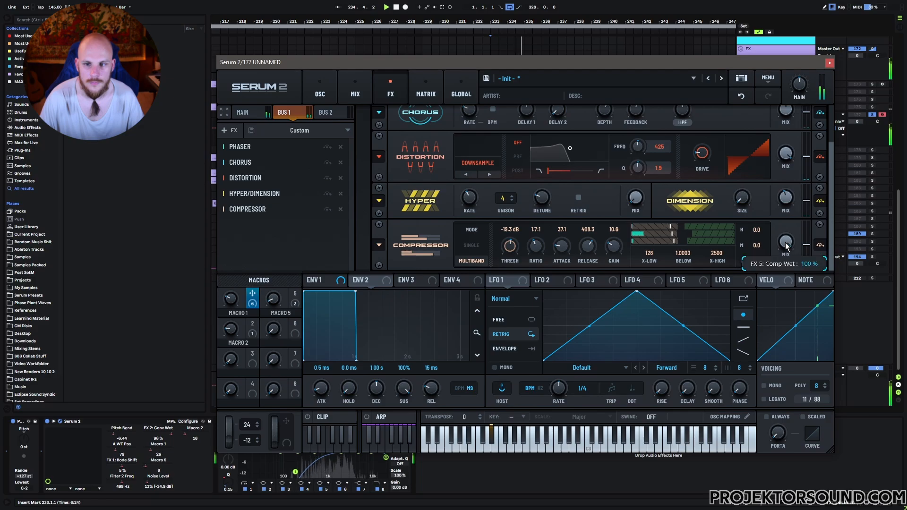
drag(787, 246, 778, 267)
drag(768, 325, 748, 372)
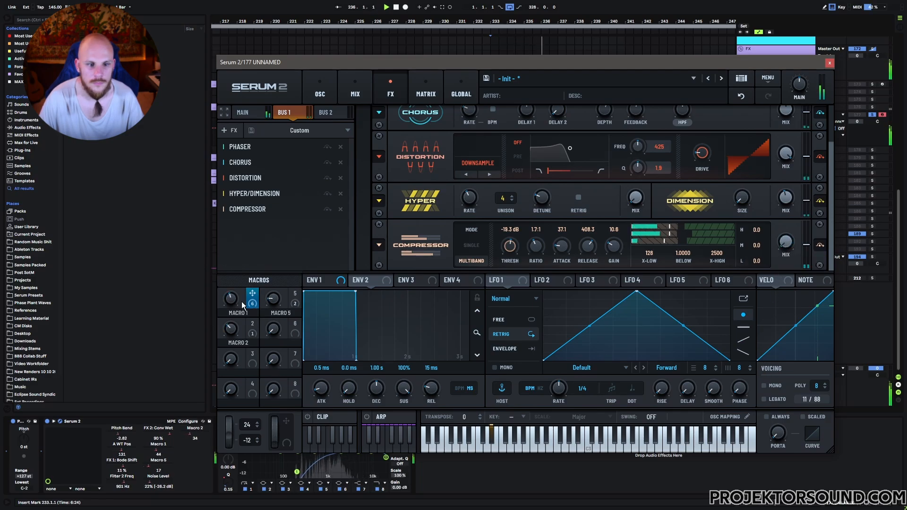
drag(251, 298, 783, 242)
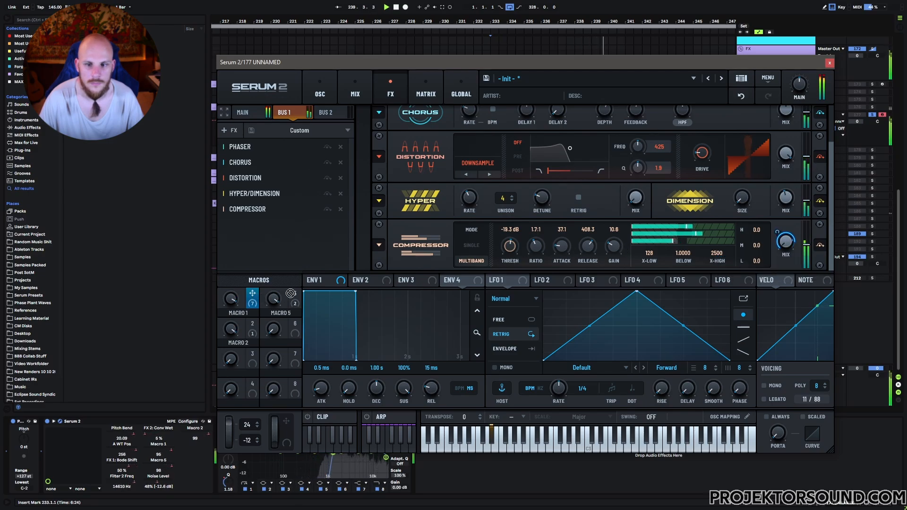
drag(290, 294, 613, 249)
right_click(612, 248)
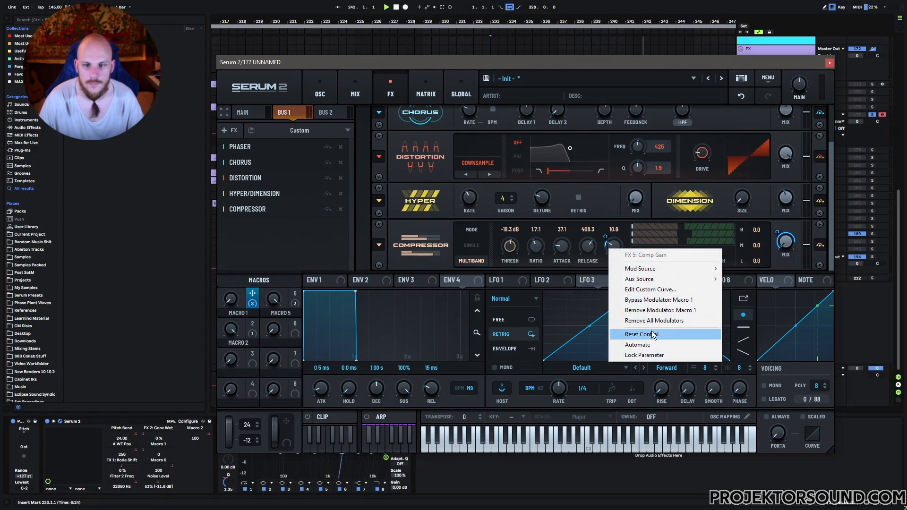
click(633, 320)
Step: Expose the Bus 1 compressor's gain parameter for automation on the riser track and close the Serum 2 window
right_click(614, 248)
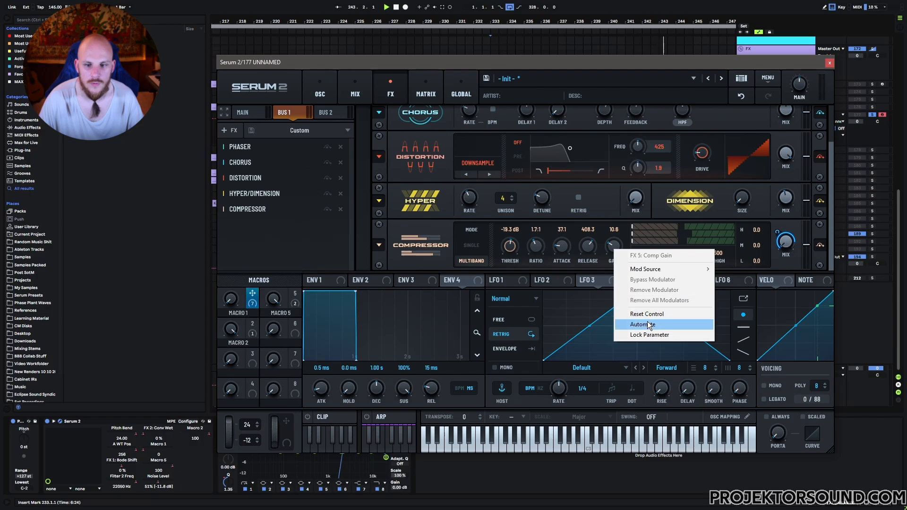
click(650, 327)
click(829, 63)
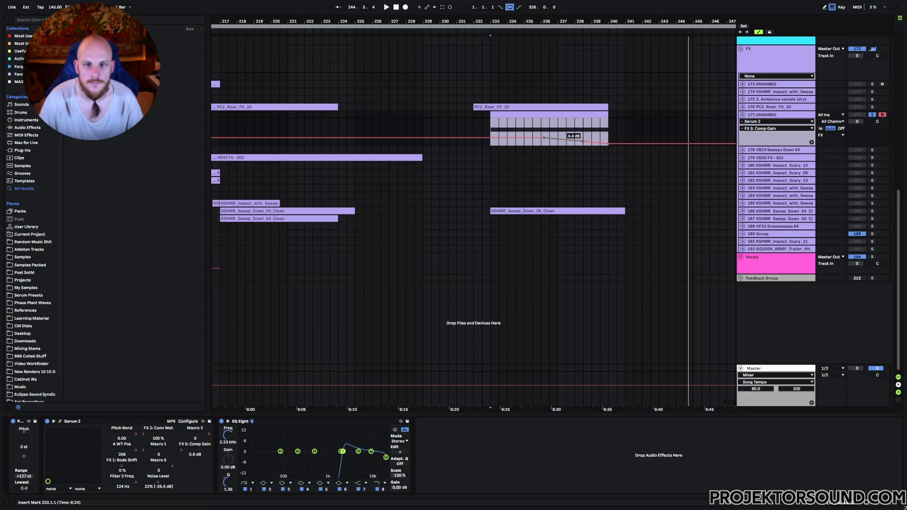
Step: Automate the compressor gain in a falling S-curve from 10.6 dB to 0.9 dB, ending at bar 240, and audition the riser from bar 233
click(489, 123)
drag(574, 125, 611, 133)
click(599, 128)
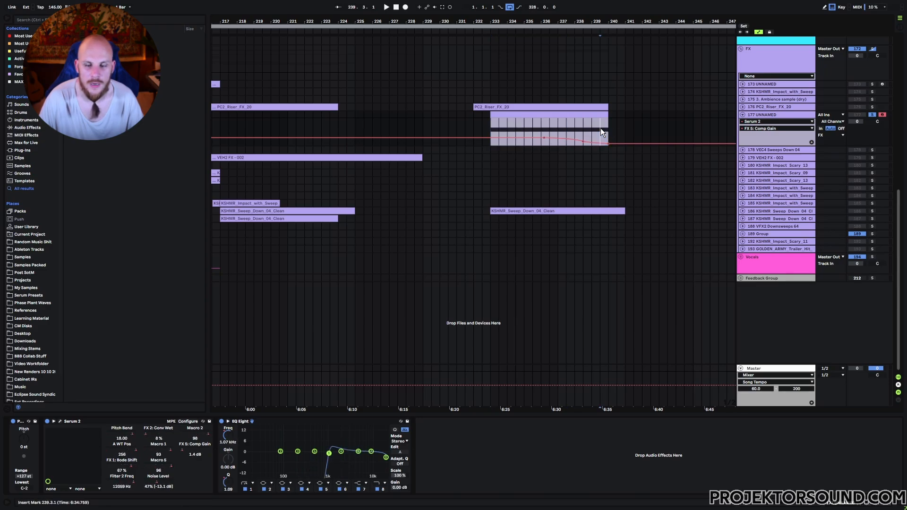
click(487, 128)
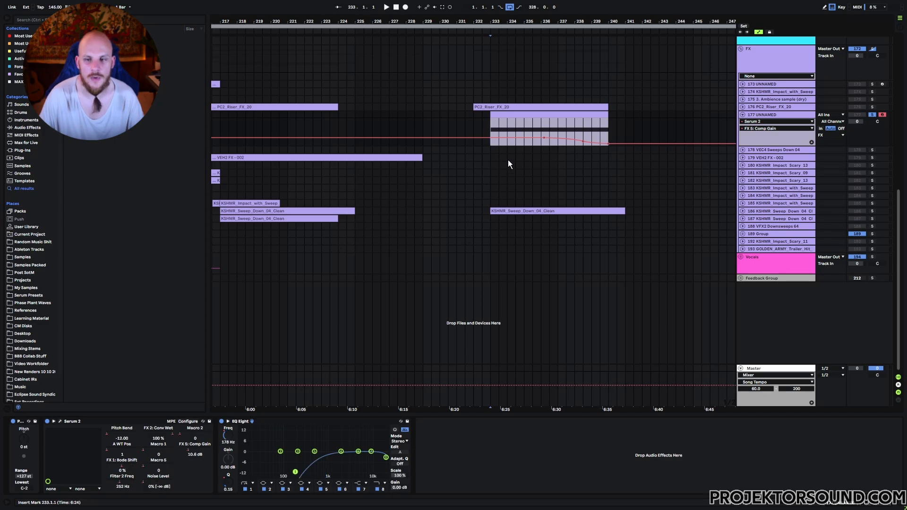
key(space)
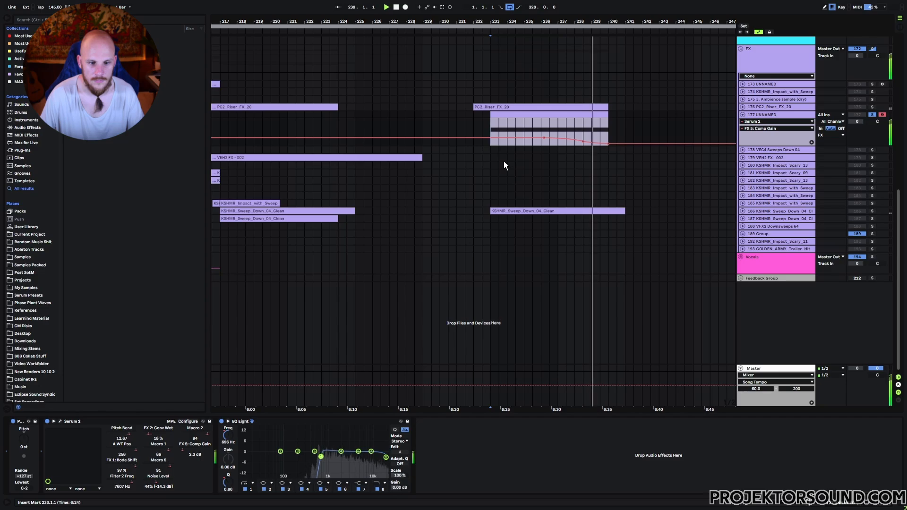
scroll(513, 181, up, 8)
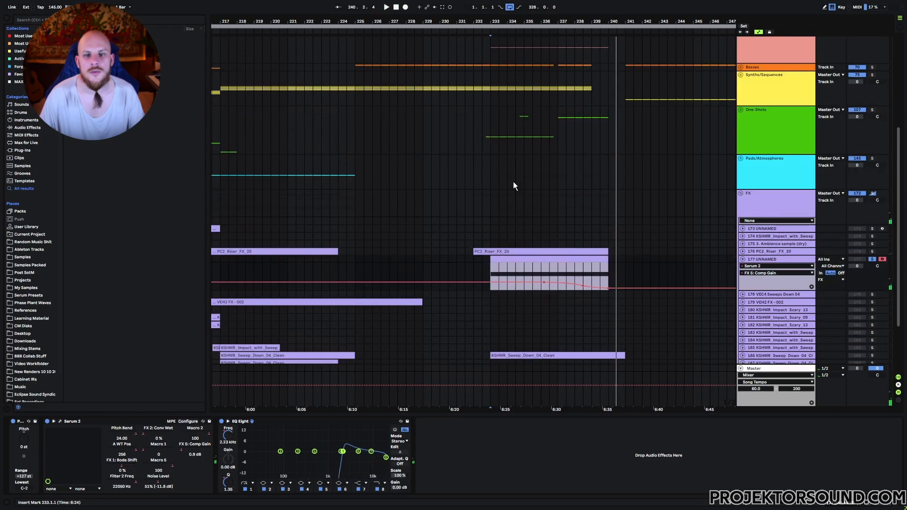
Step: Automate the riser track's EQ Eight output gain in a curved rise from -12.0 dB at bar 233 to 0.00 dB
scroll(512, 181, down, 4)
click(770, 196)
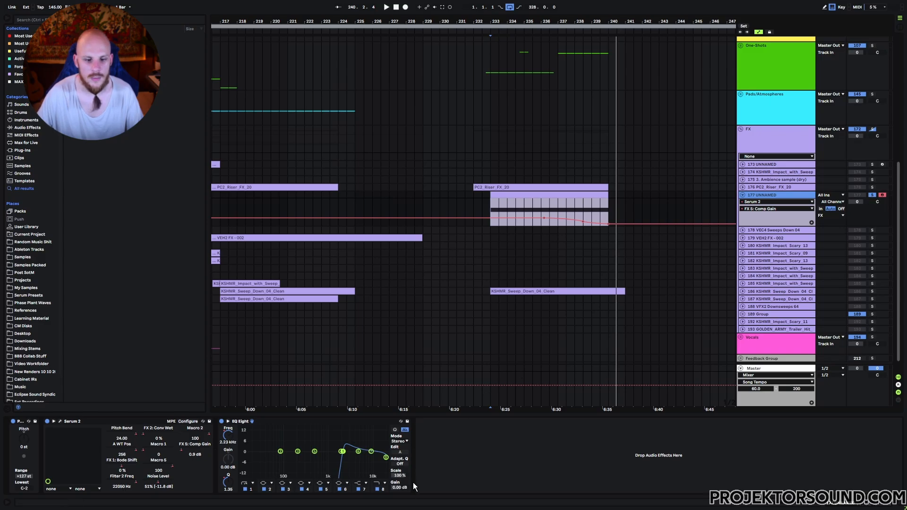
click(399, 488)
click(583, 212)
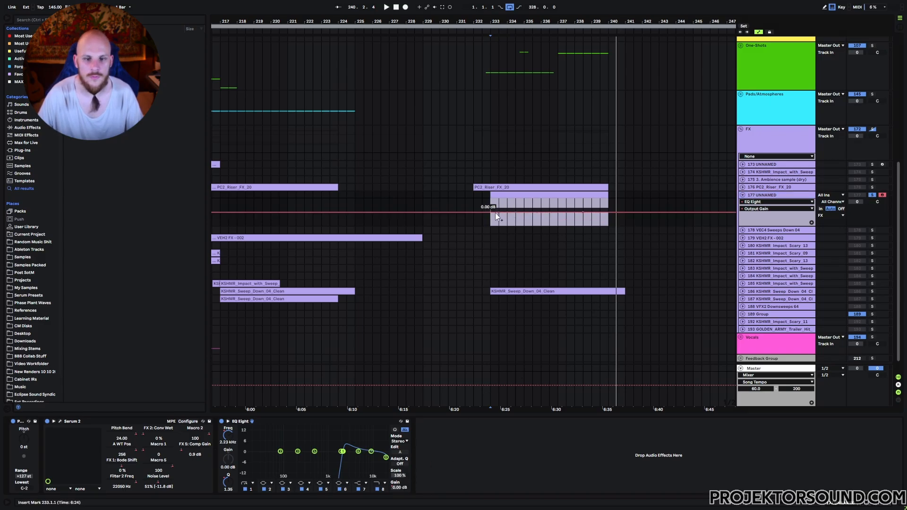
drag(491, 213, 514, 212)
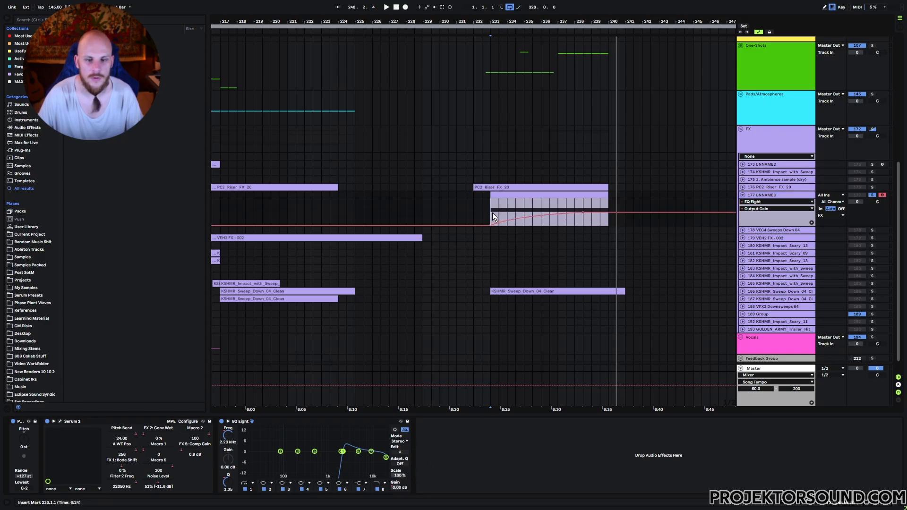
Step: Unsolo the riser track, lower its track volume and audition it in the full mix from bar 229
click(872, 196)
drag(857, 202, 857, 215)
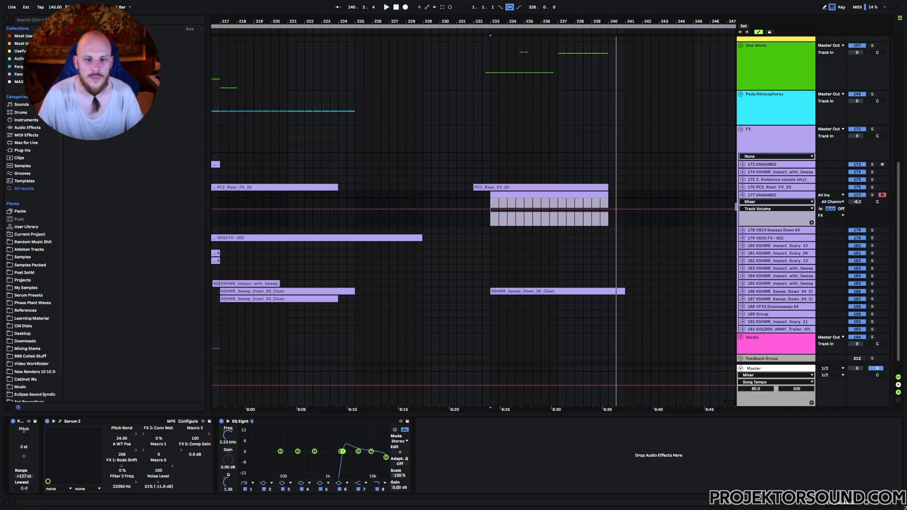
click(472, 196)
scroll(487, 226, up, 2)
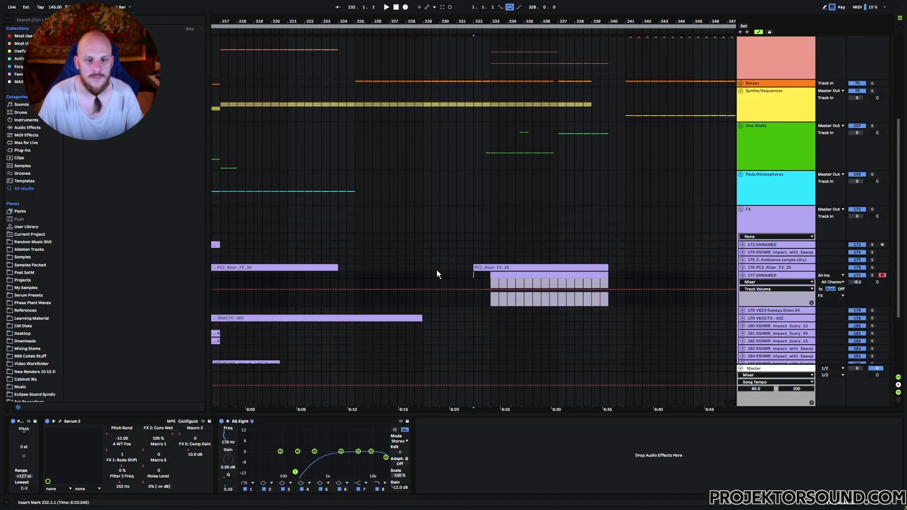
click(423, 273)
key(space)
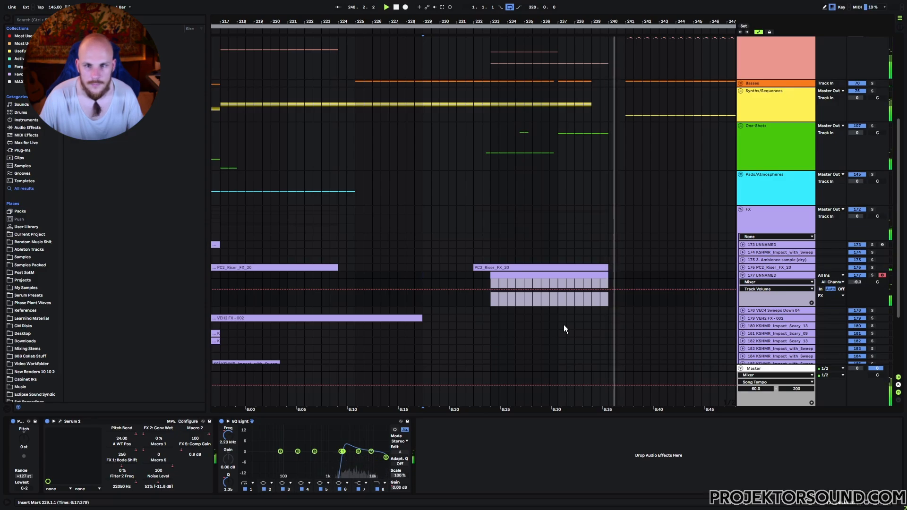
Step: Collapse the riser track, expand the Synths/Sequences group and unfold the automation lanes of 90 Group
click(741, 277)
click(752, 115)
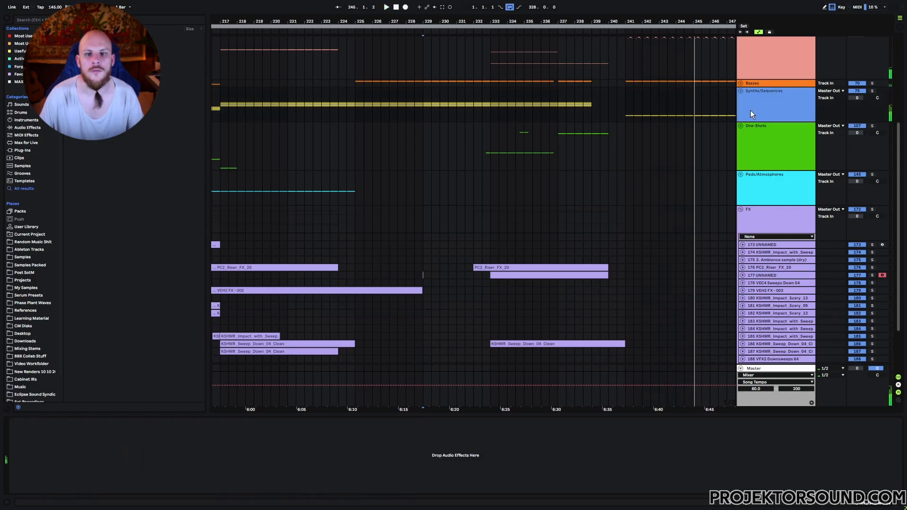
click(740, 91)
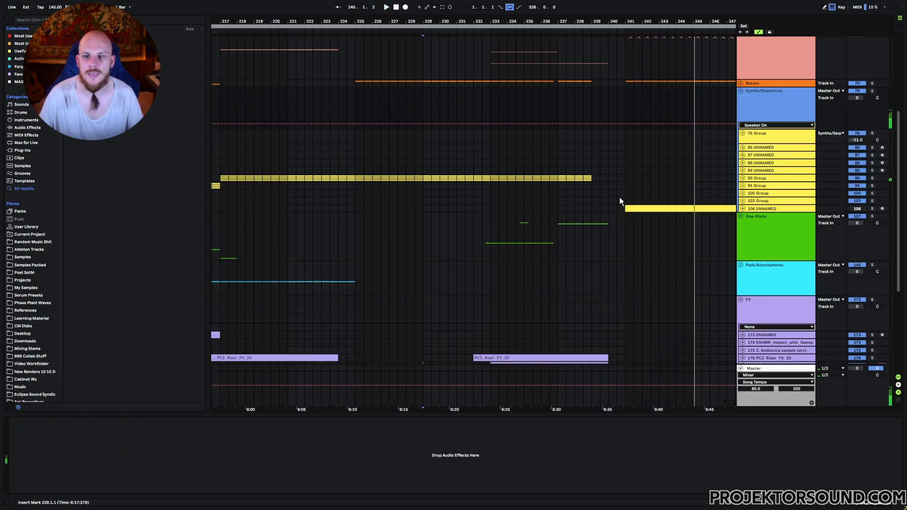
click(756, 179)
click(795, 387)
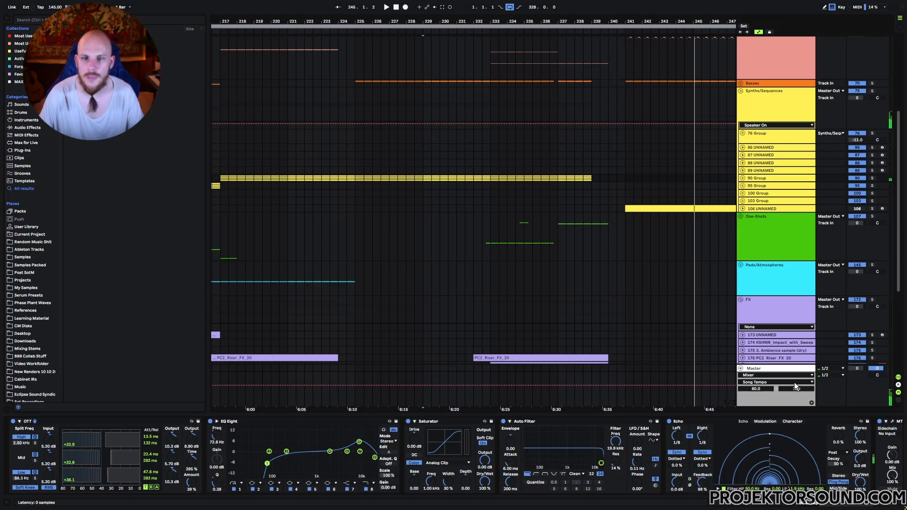
click(743, 178)
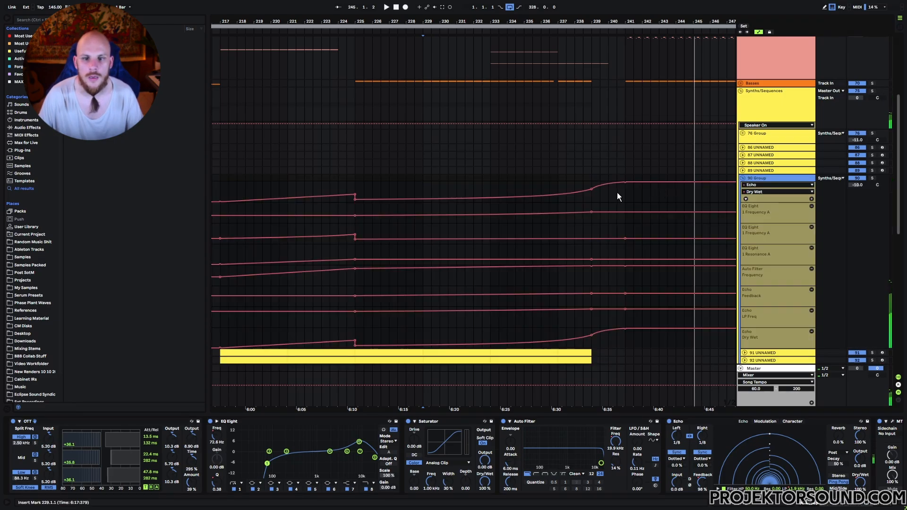
Step: Reshape 90 Group's Echo Dry Wet automation to peak at bar 240 and drop there to 0.0 %, and fold the group
click(609, 184)
drag(626, 183, 608, 201)
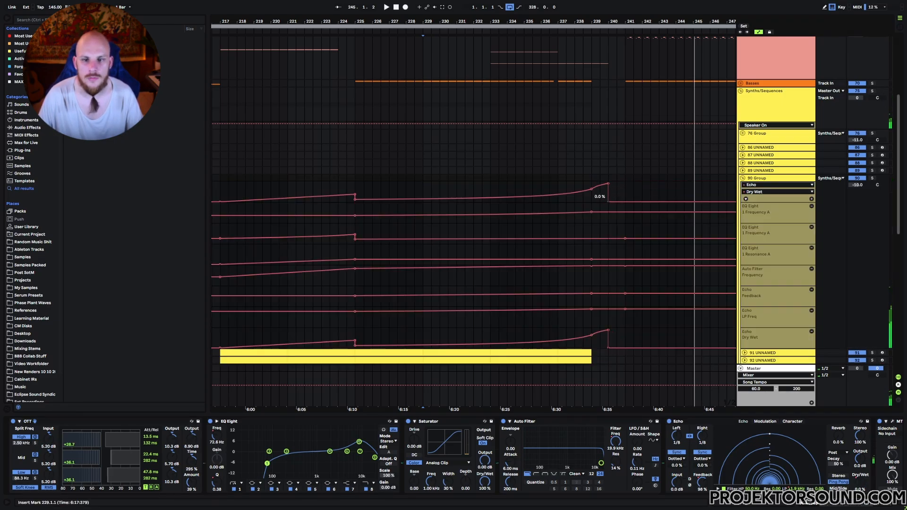
click(495, 177)
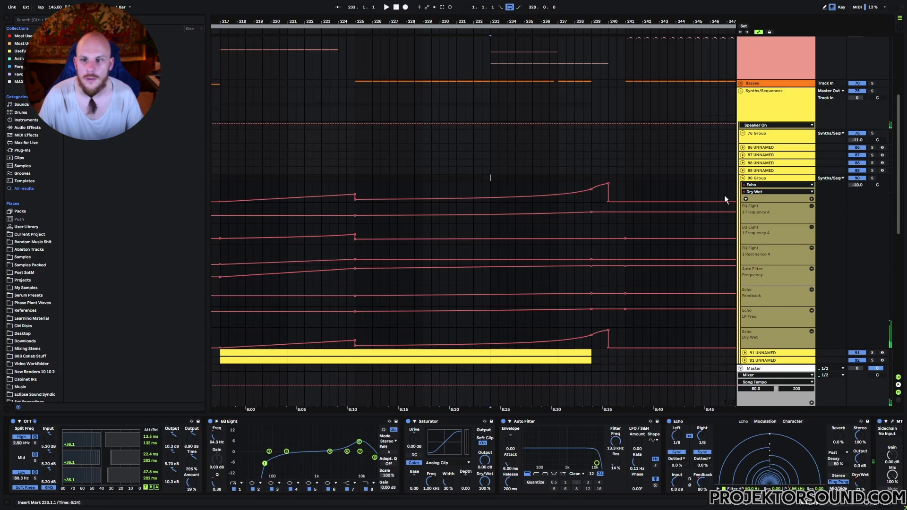
click(741, 176)
click(742, 178)
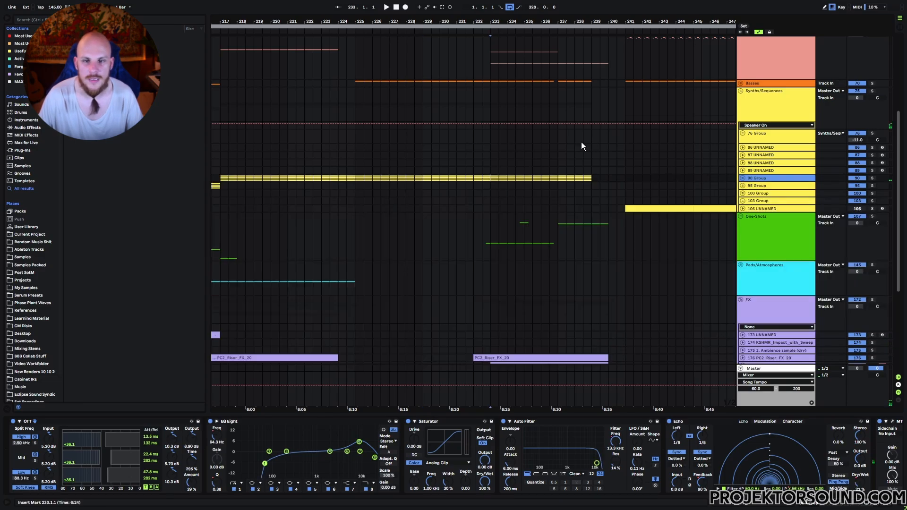
Step: Mark bars 241–247 on synth tracks 86 and 87 and play the full mix from bar 229
click(493, 83)
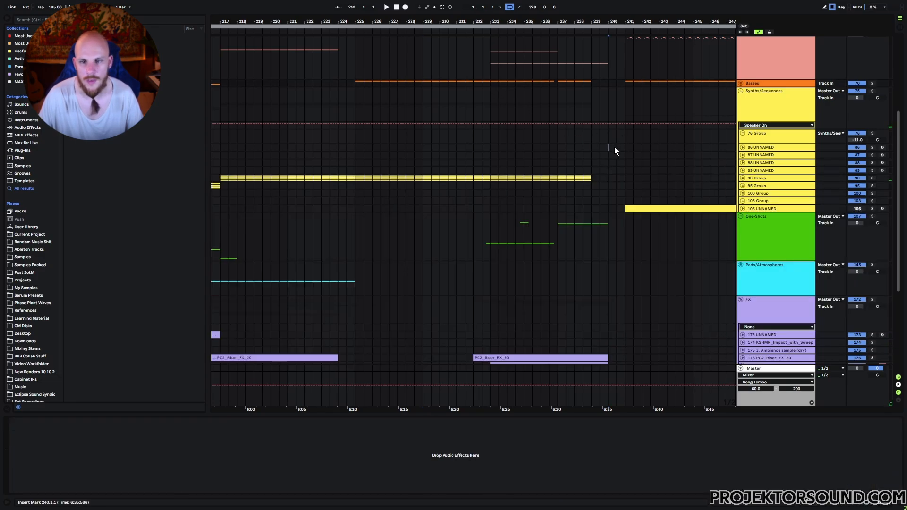
drag(614, 147, 726, 156)
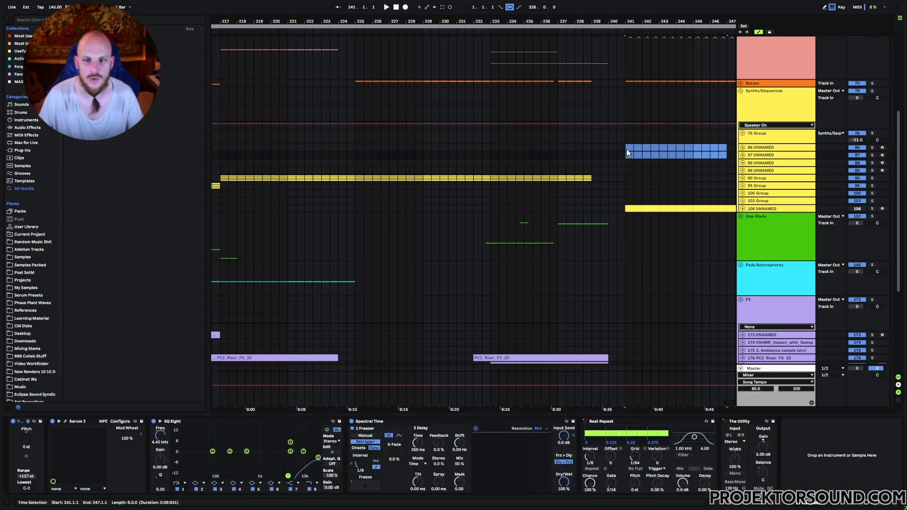
click(626, 149)
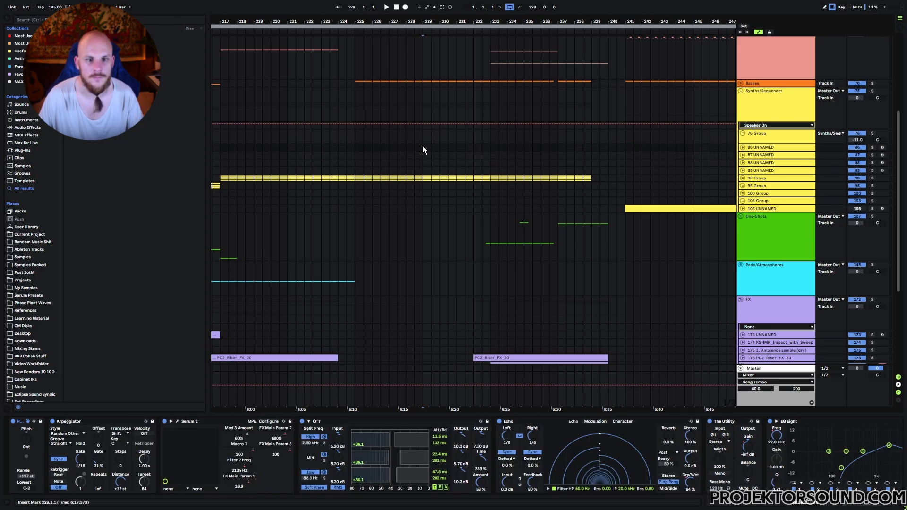
key(space)
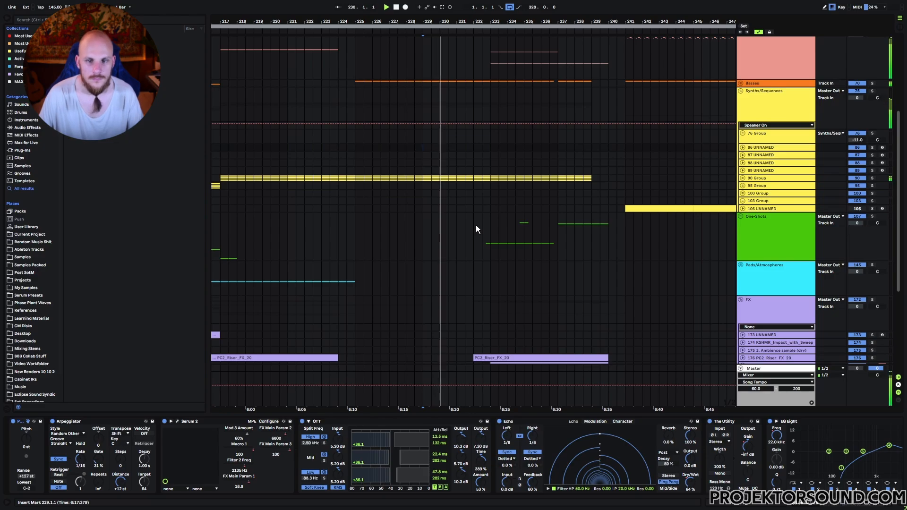